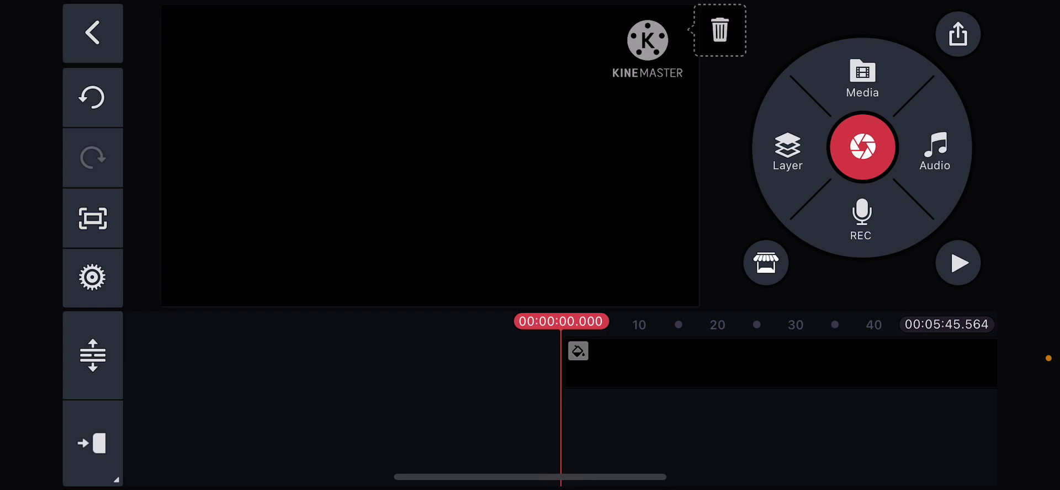
Step: Add the 00:08 screen-recording clip from the All album as a video layer
click(788, 151)
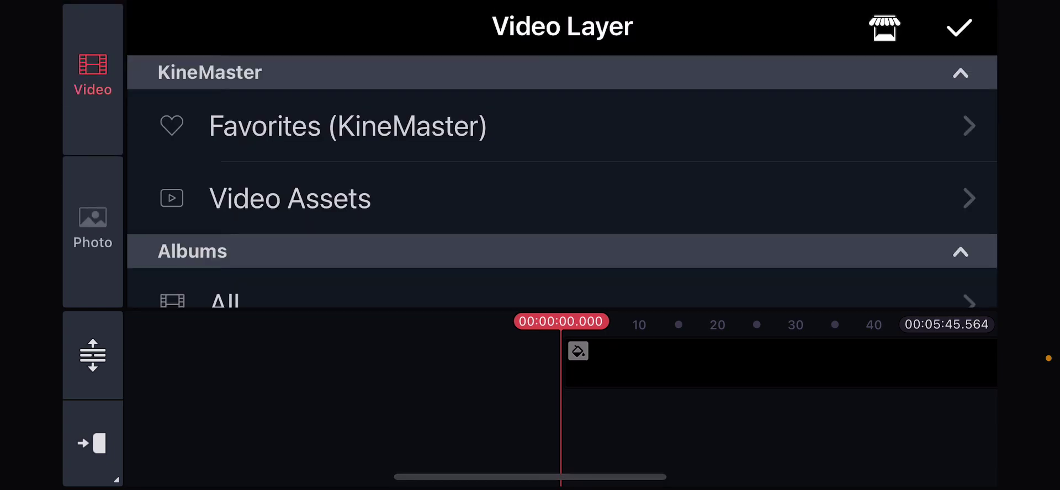
click(224, 302)
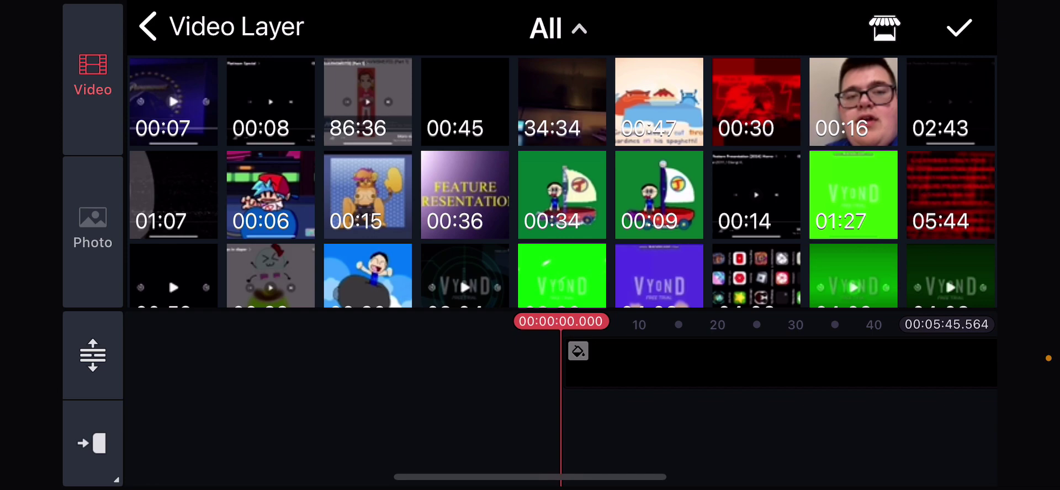
click(271, 98)
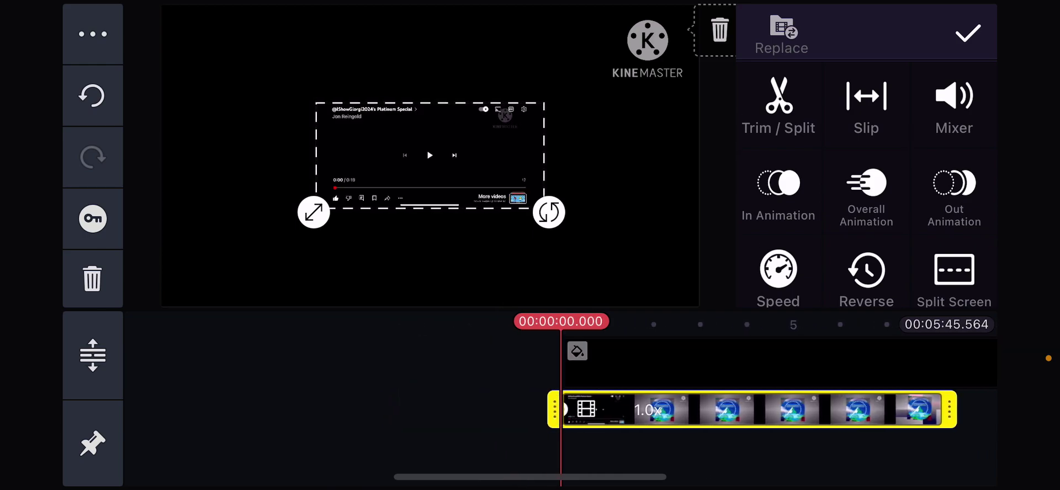
click(969, 33)
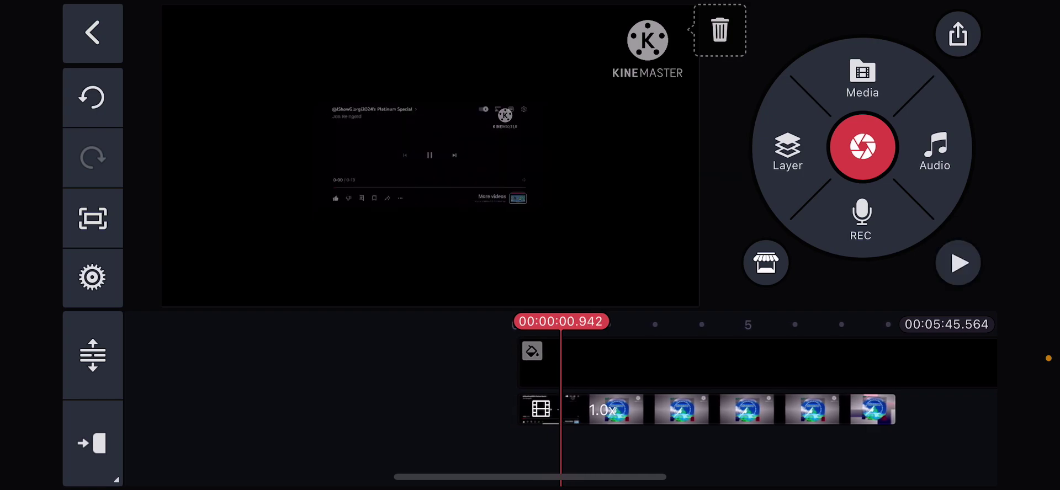
Step: Give the video layer the full-screen Split Screen layout
click(705, 410)
click(954, 277)
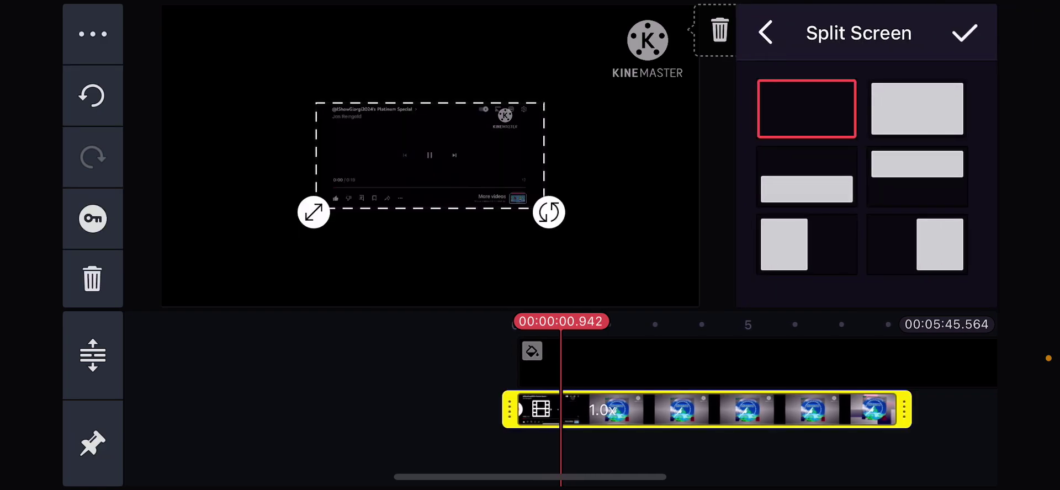
click(916, 109)
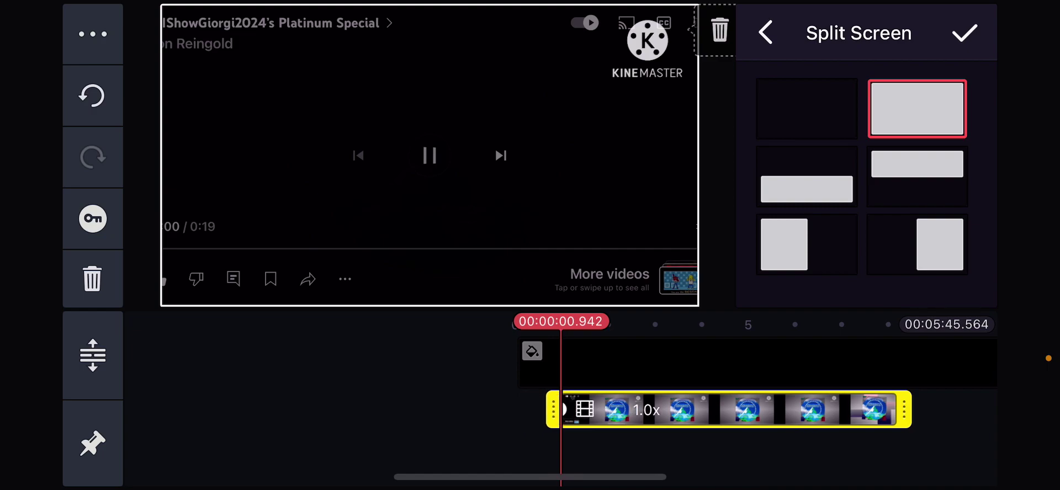
click(965, 33)
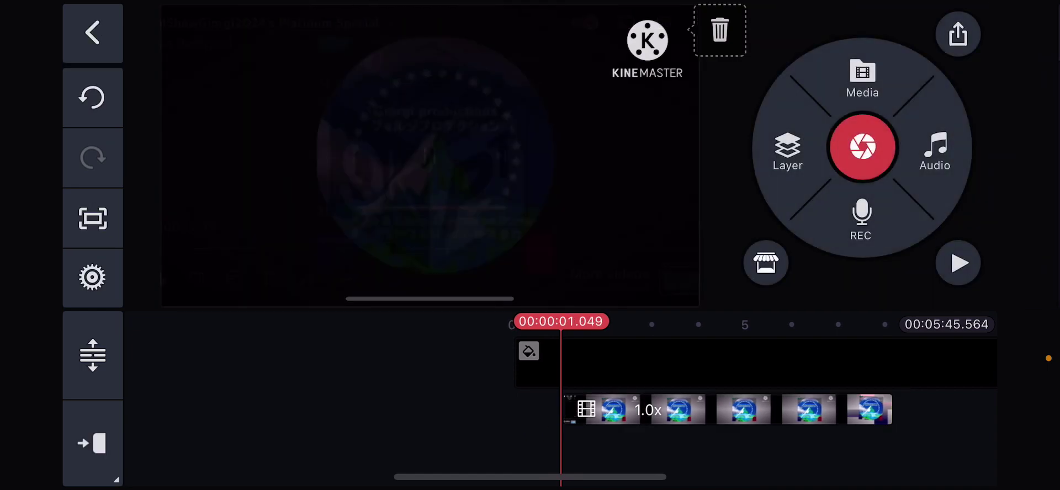
Step: Add a 0.1-second Fade in animation to the layer and preview it
click(92, 356)
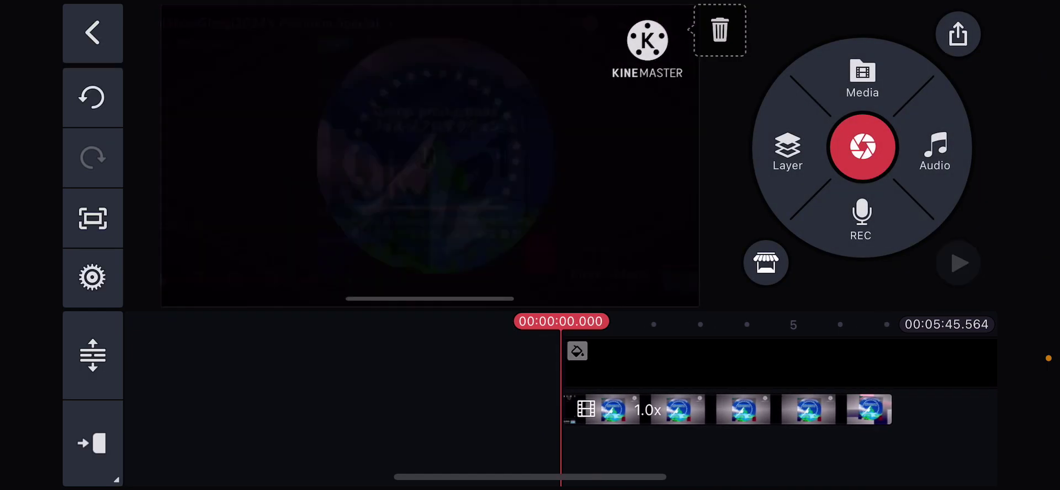
click(729, 410)
click(914, 166)
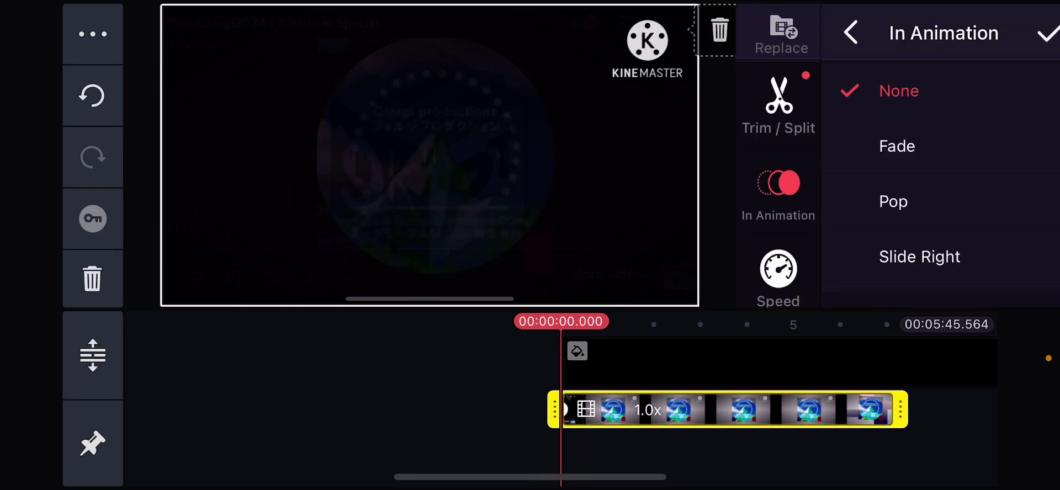
click(813, 146)
drag(828, 261, 923, 260)
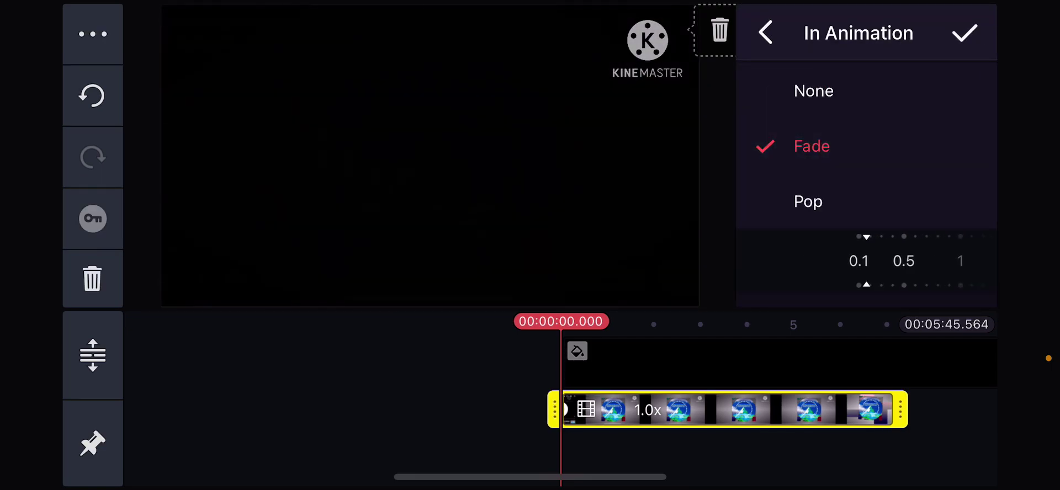
click(965, 33)
click(959, 264)
drag(746, 365, 762, 365)
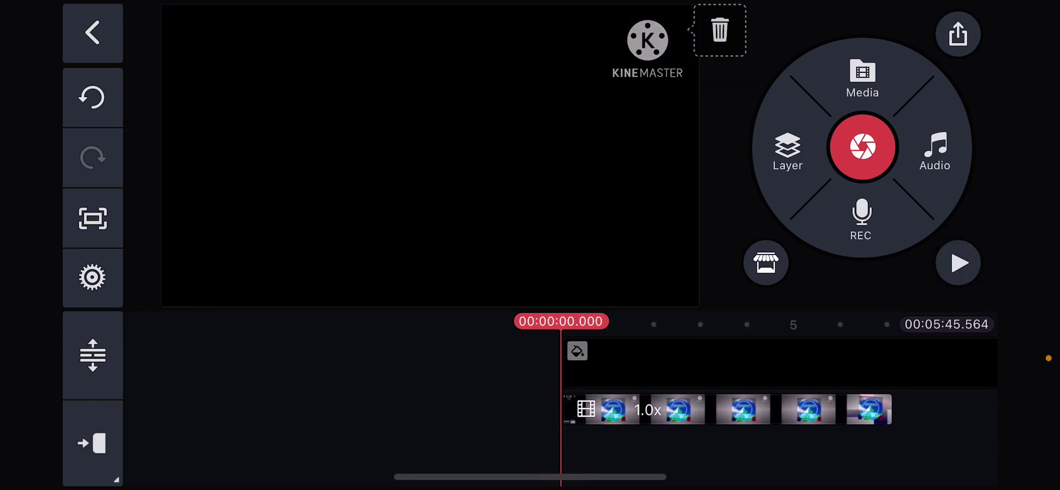
Step: Add a 1-second Fade out animation to the end of the logo layer
click(959, 264)
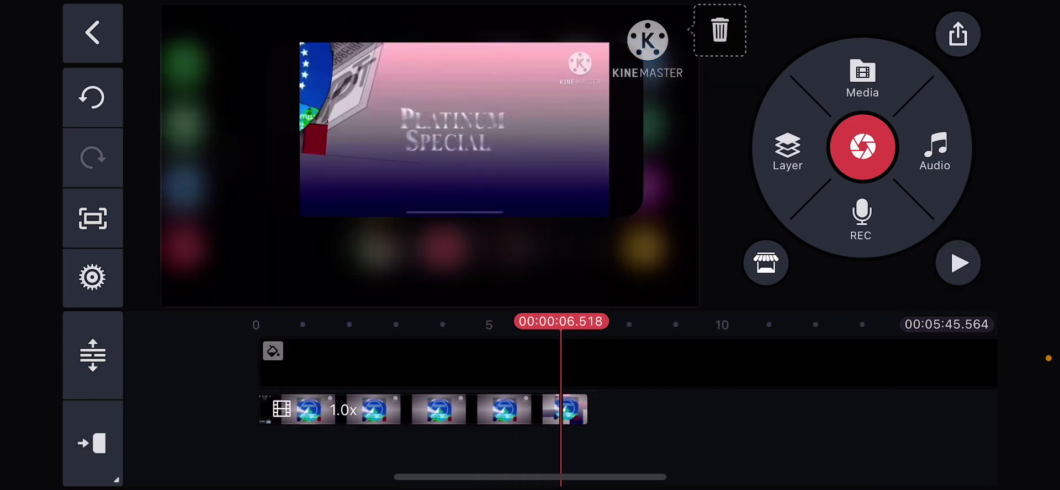
drag(745, 364, 772, 365)
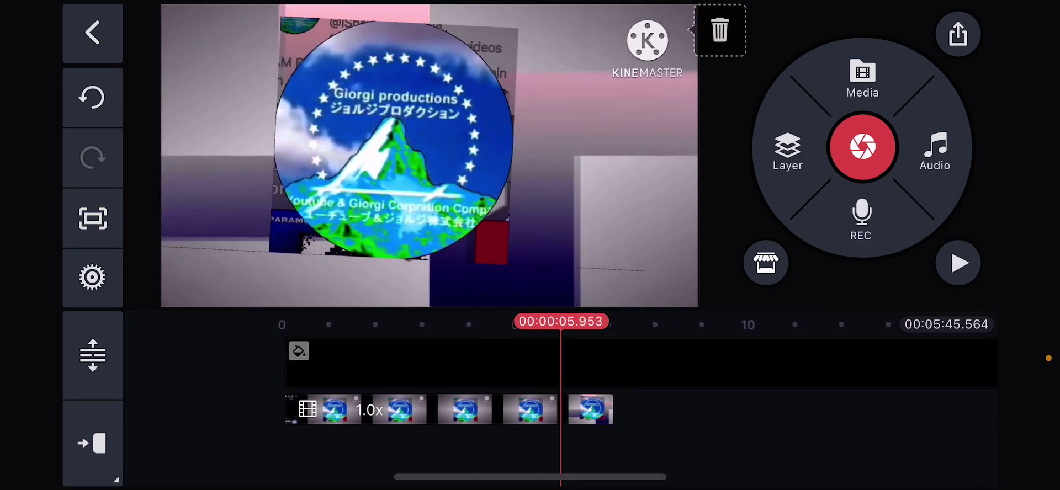
click(464, 410)
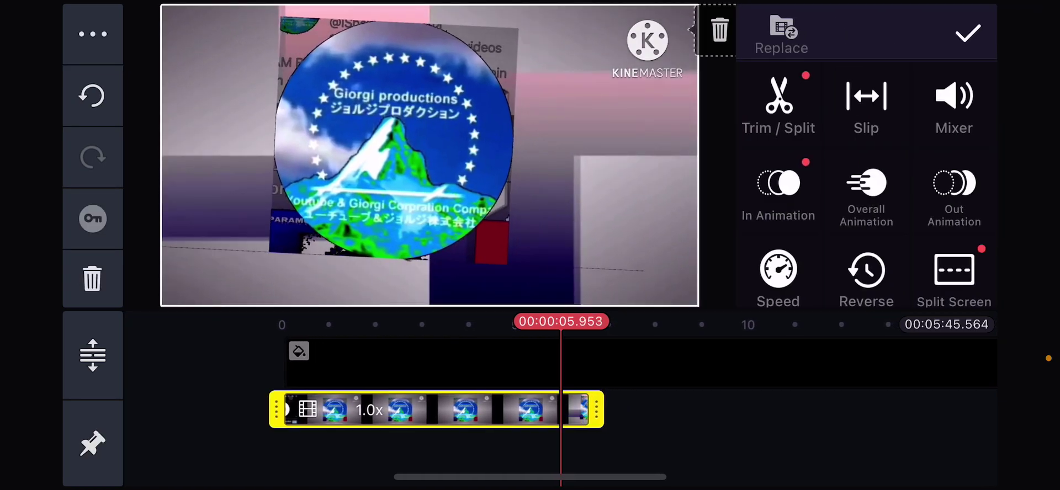
click(955, 194)
click(812, 147)
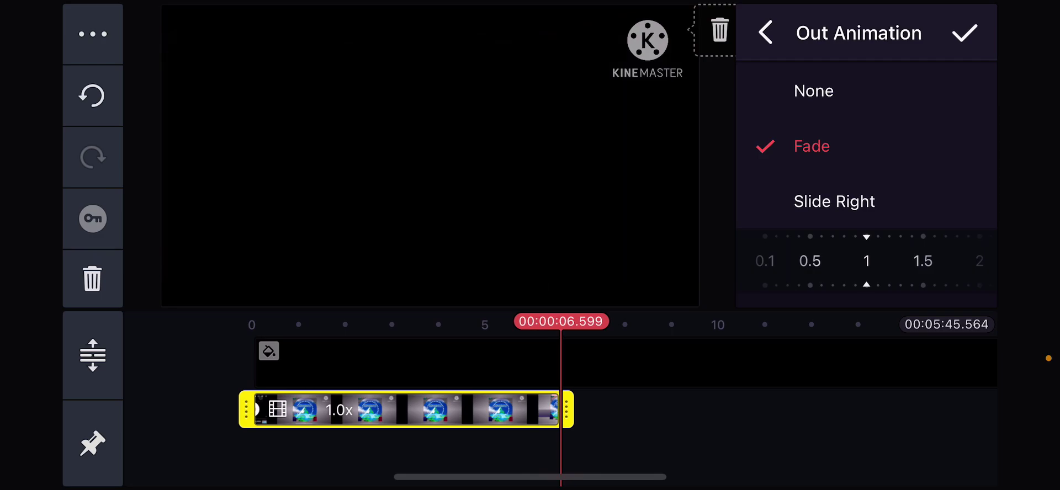
click(966, 33)
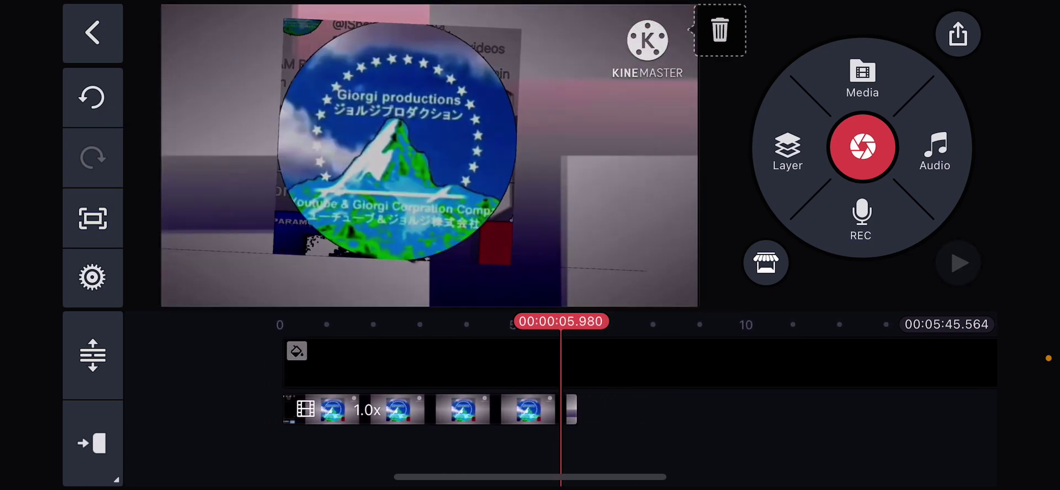
Step: Add the Feature Presentation clip from the All album as a video layer
click(787, 151)
click(729, 34)
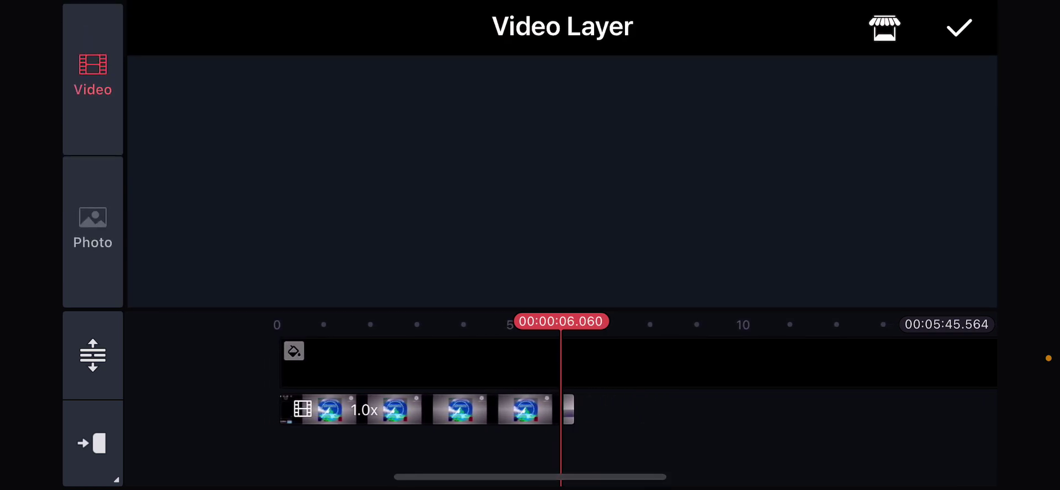
click(233, 302)
click(940, 100)
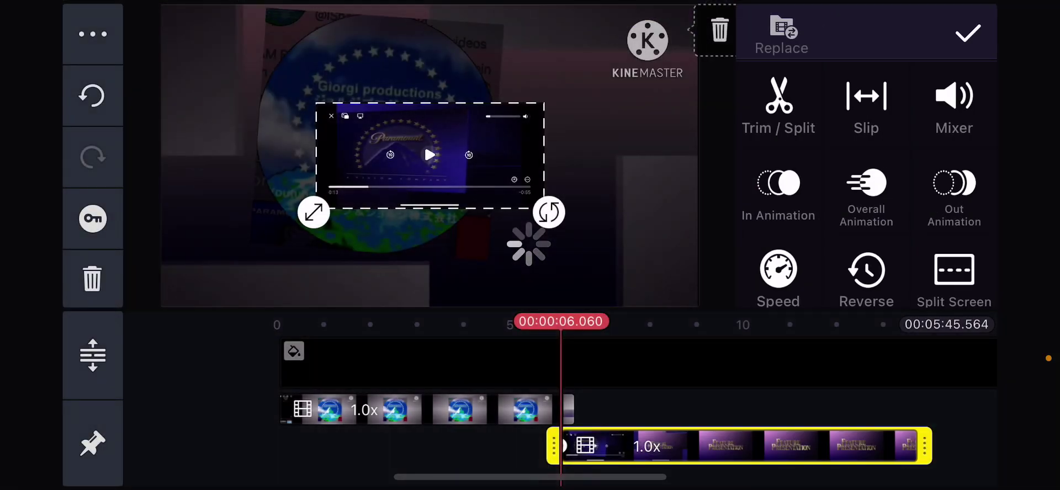
Step: Lower the Feature Presentation layer's volume to 92% in the Mixer
click(953, 113)
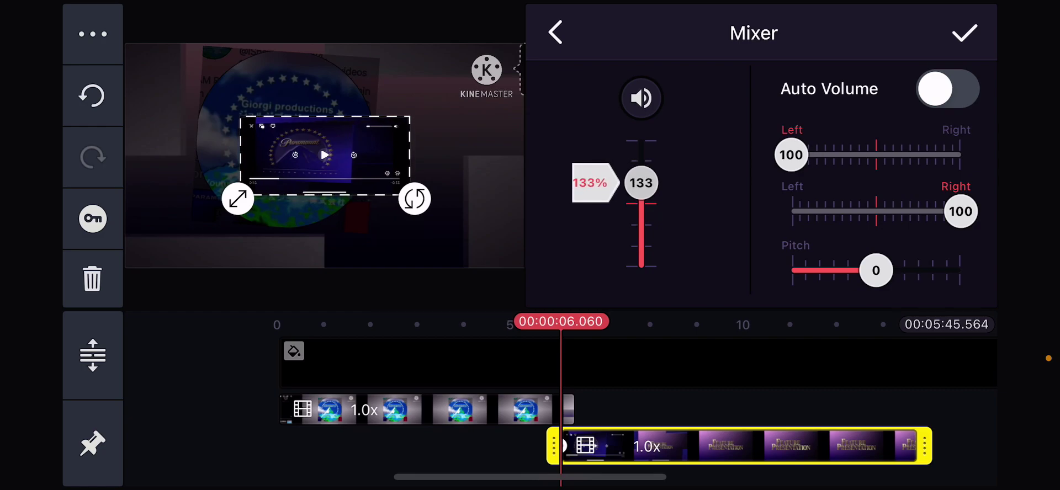
drag(641, 139, 641, 245)
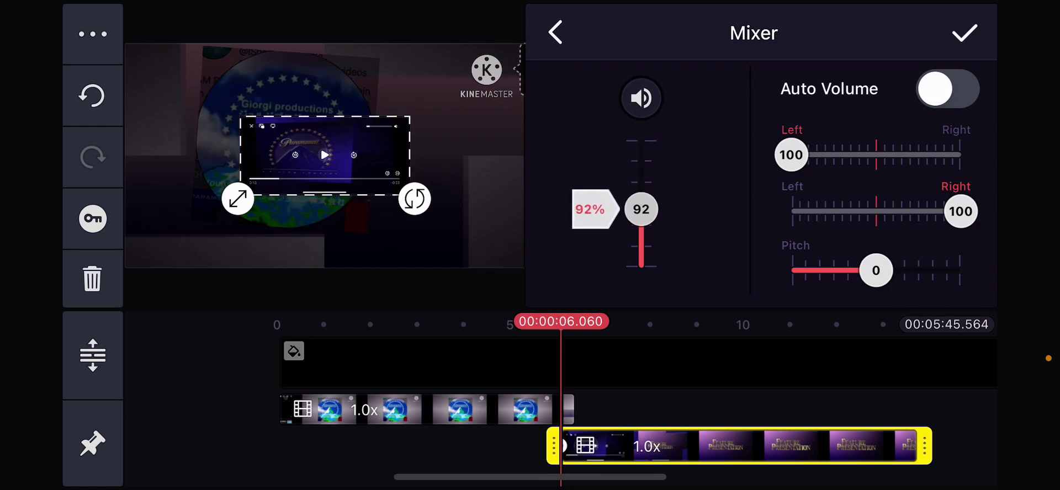
click(964, 34)
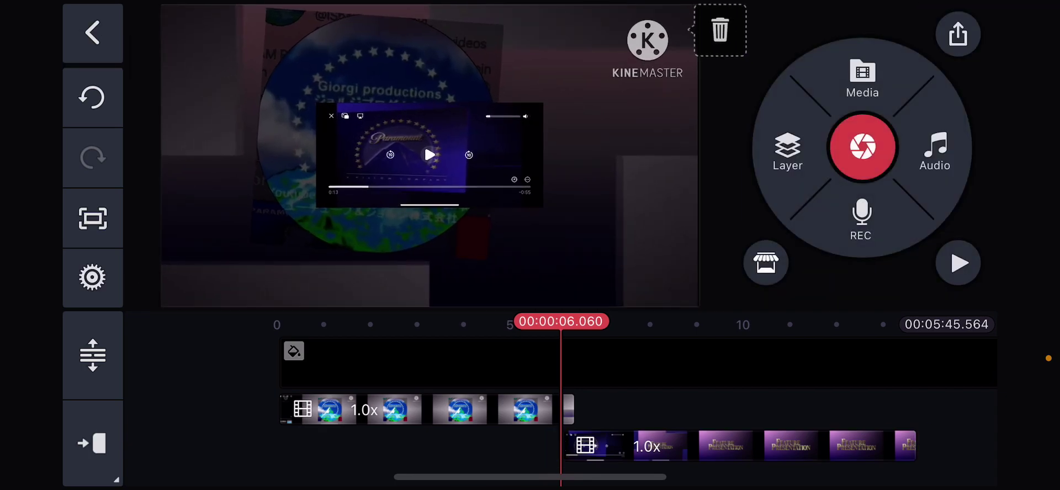
click(737, 447)
click(647, 249)
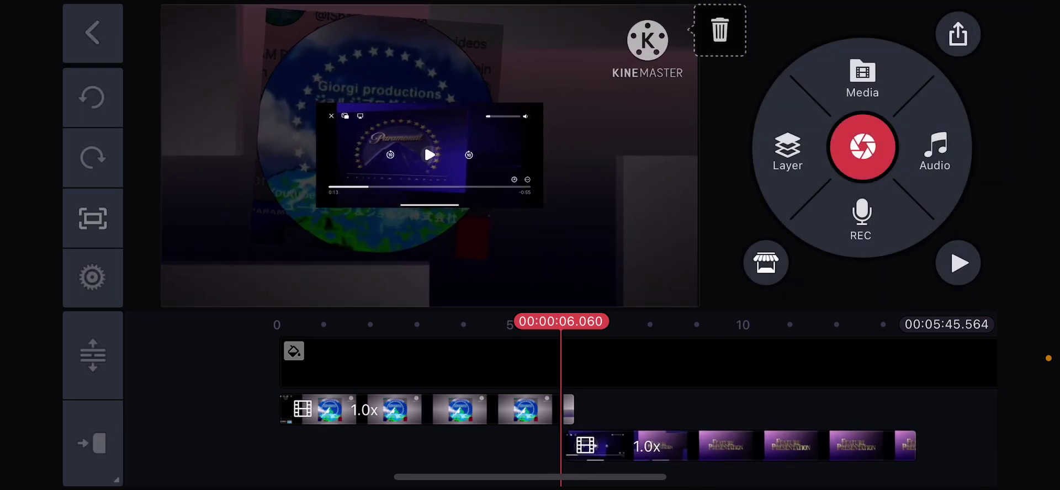
drag(654, 447, 469, 447)
drag(630, 365, 696, 364)
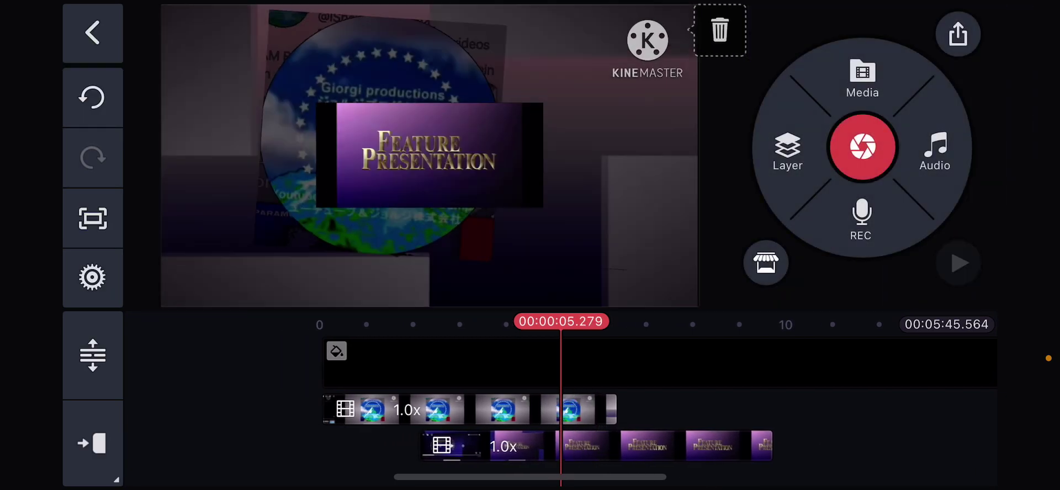
drag(439, 447, 596, 447)
click(713, 446)
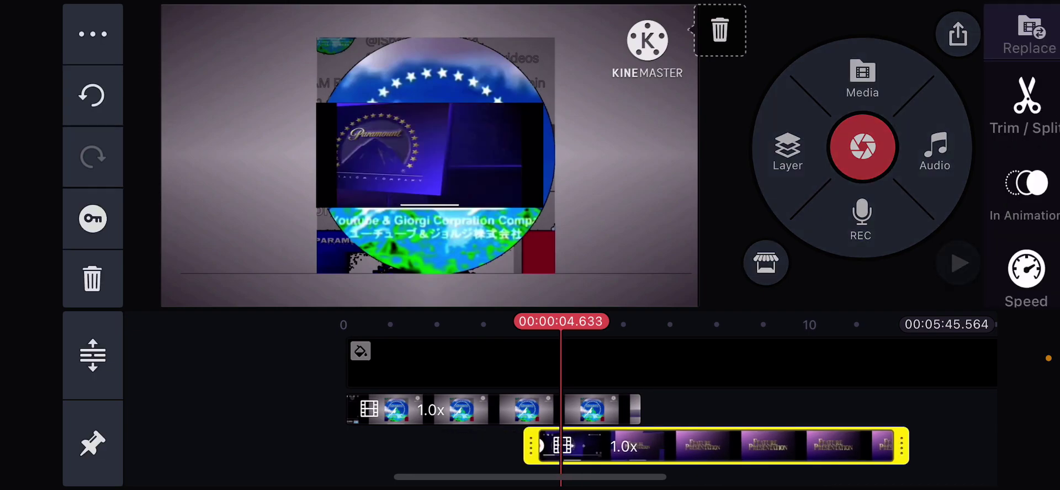
click(94, 33)
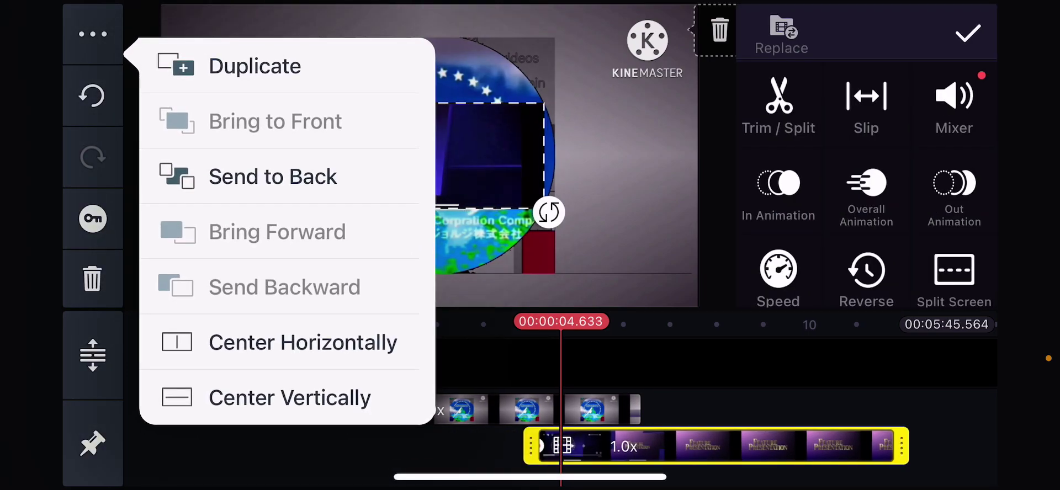
click(273, 177)
click(955, 282)
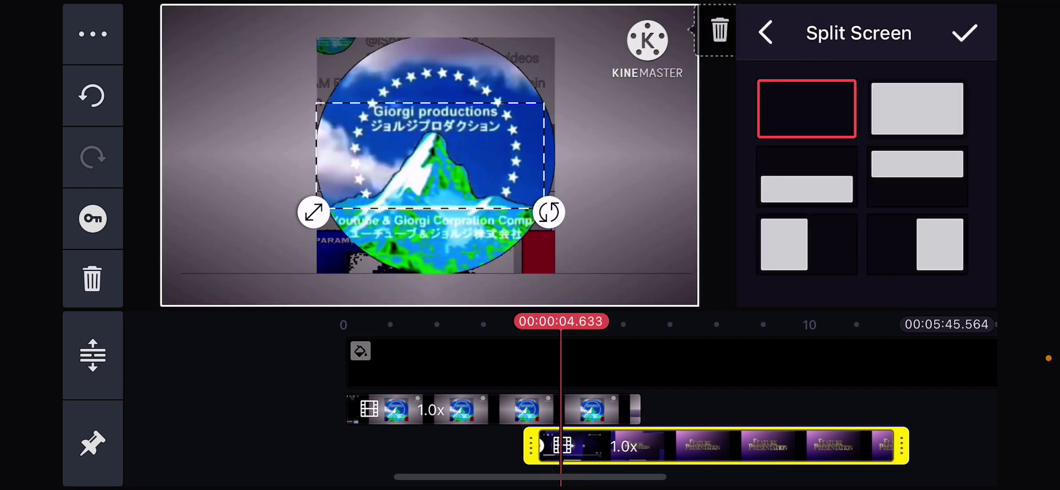
click(966, 34)
click(959, 264)
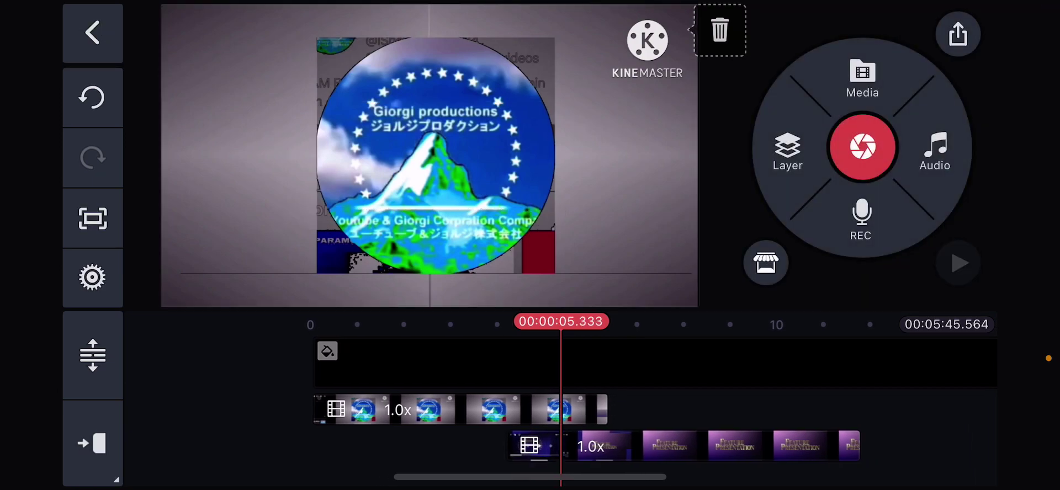
drag(498, 410, 501, 410)
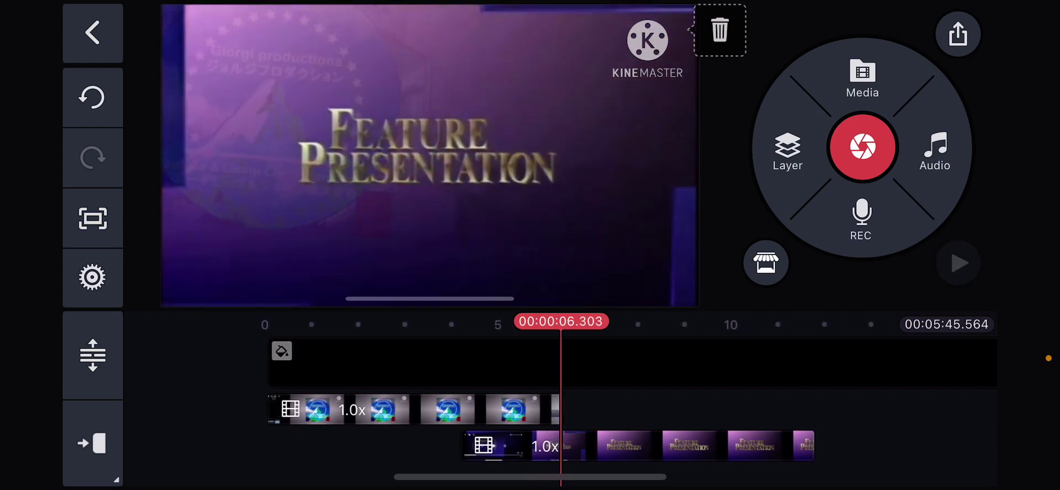
drag(539, 410, 562, 409)
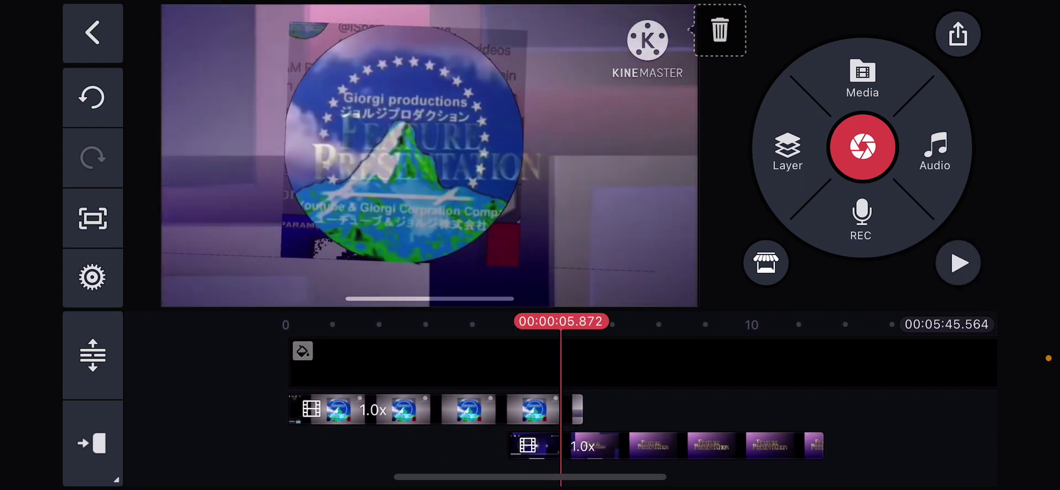
click(959, 263)
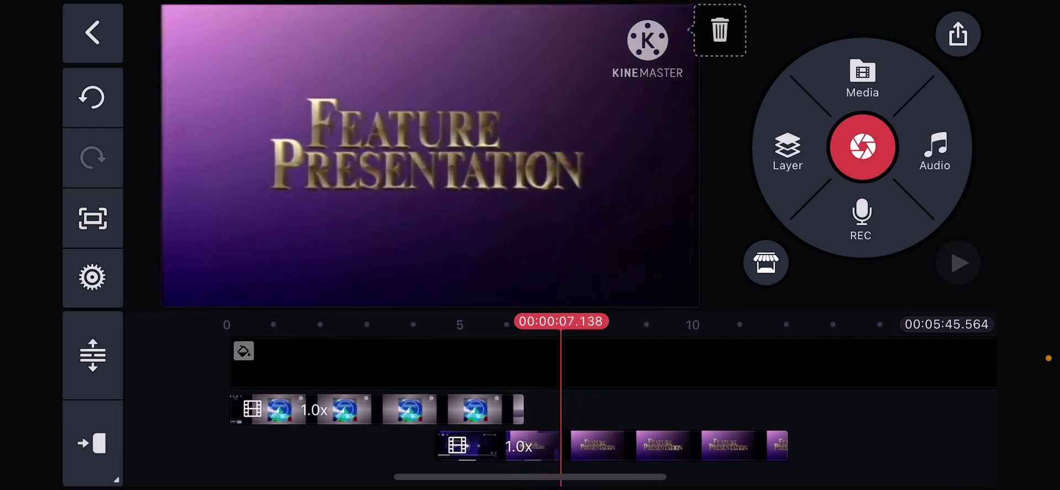
drag(561, 410, 704, 409)
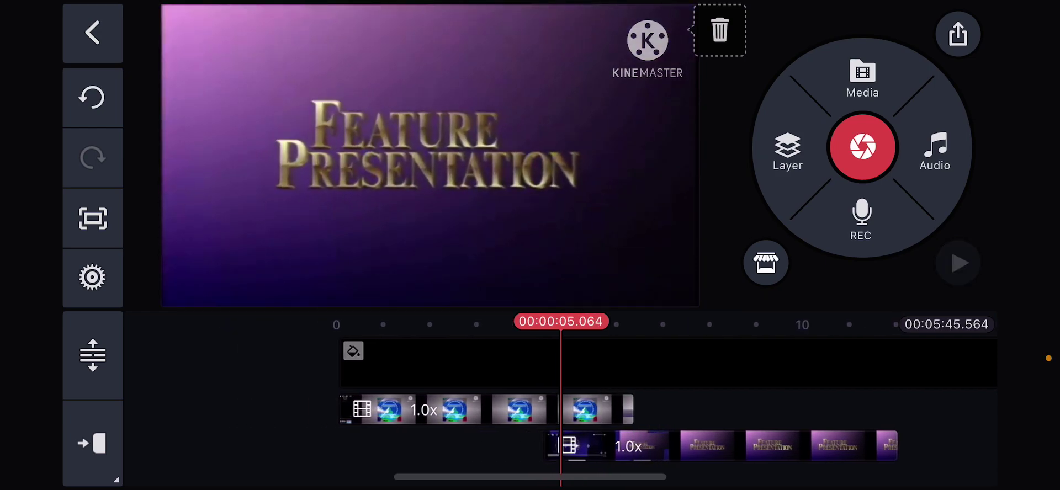
click(959, 264)
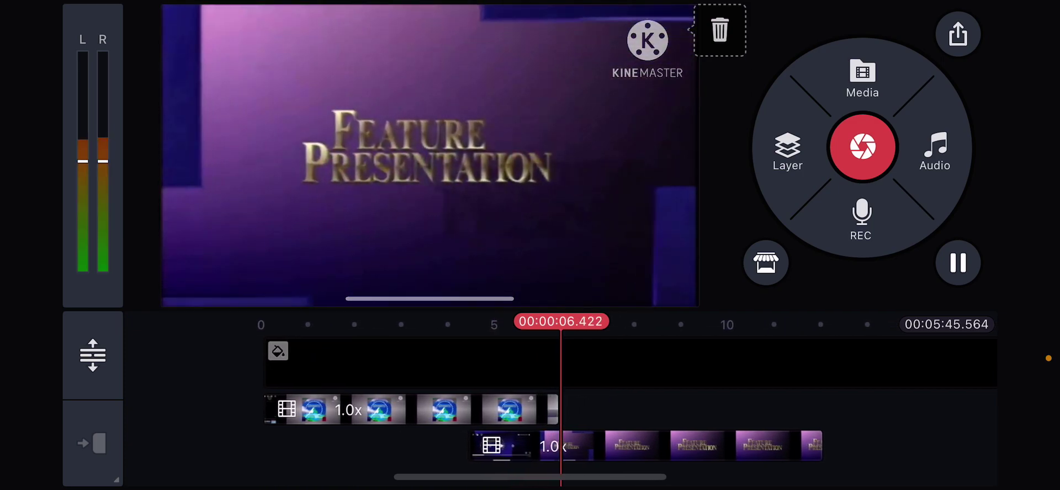
click(959, 263)
click(389, 410)
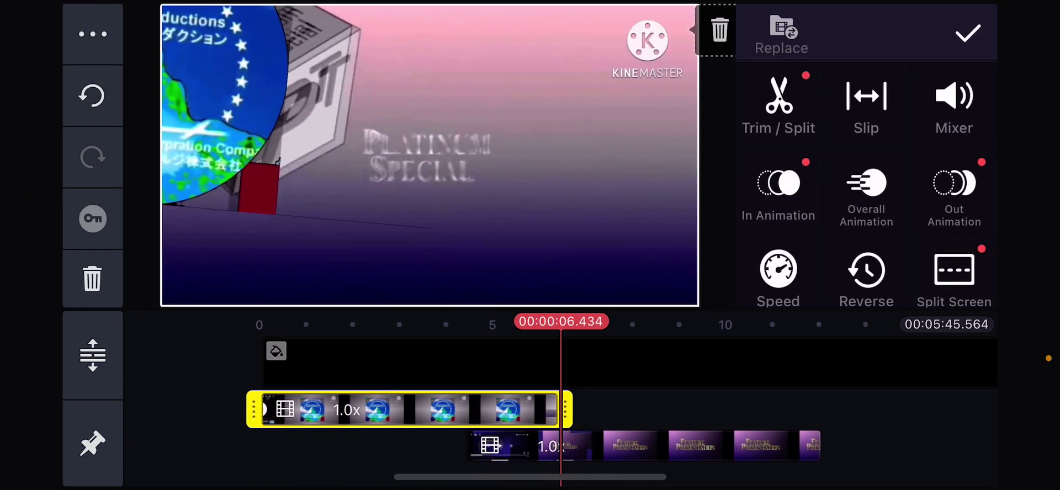
click(1020, 91)
click(964, 34)
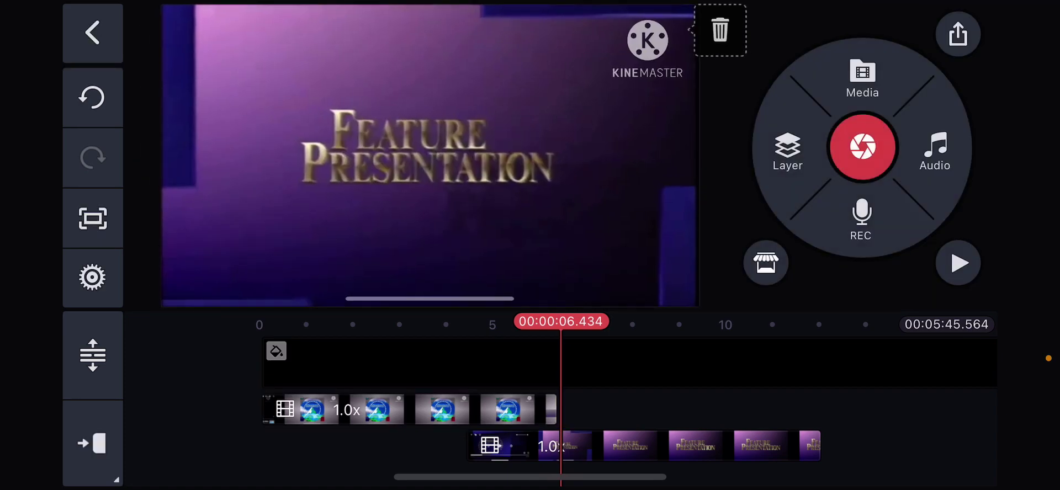
drag(414, 410, 712, 411)
click(959, 264)
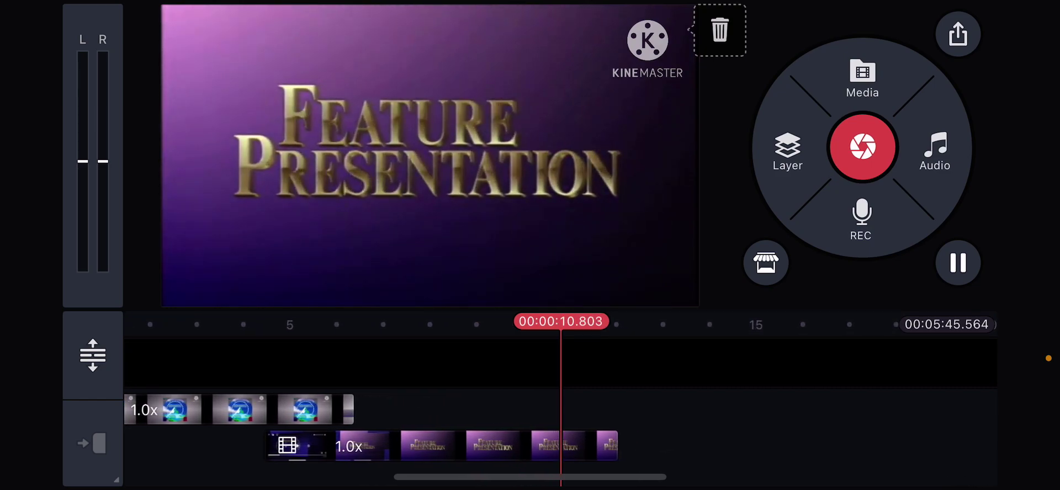
Step: Trim the Feature Presentation clip to end at about 11.4 seconds, then rewind
click(959, 263)
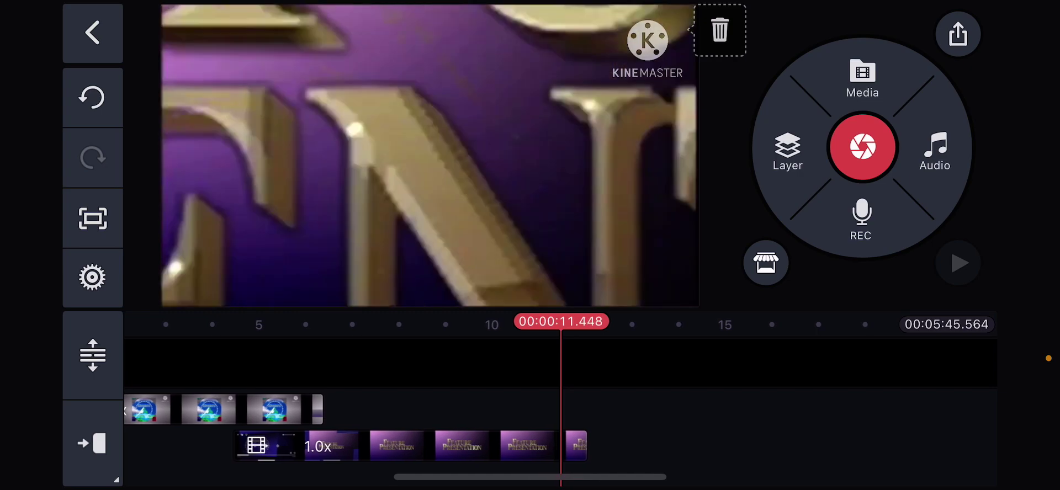
scroll(560, 445, up, 5)
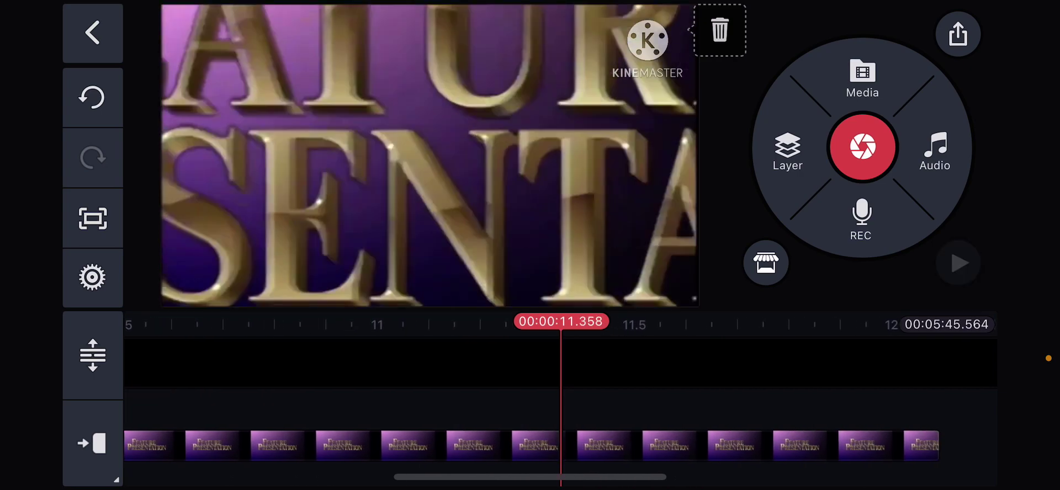
drag(497, 446, 647, 446)
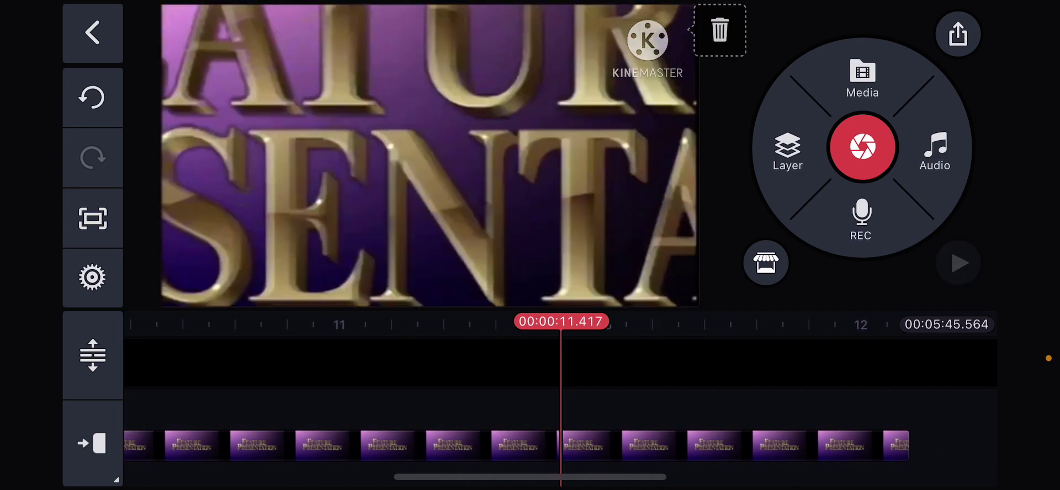
drag(580, 447, 568, 446)
click(514, 446)
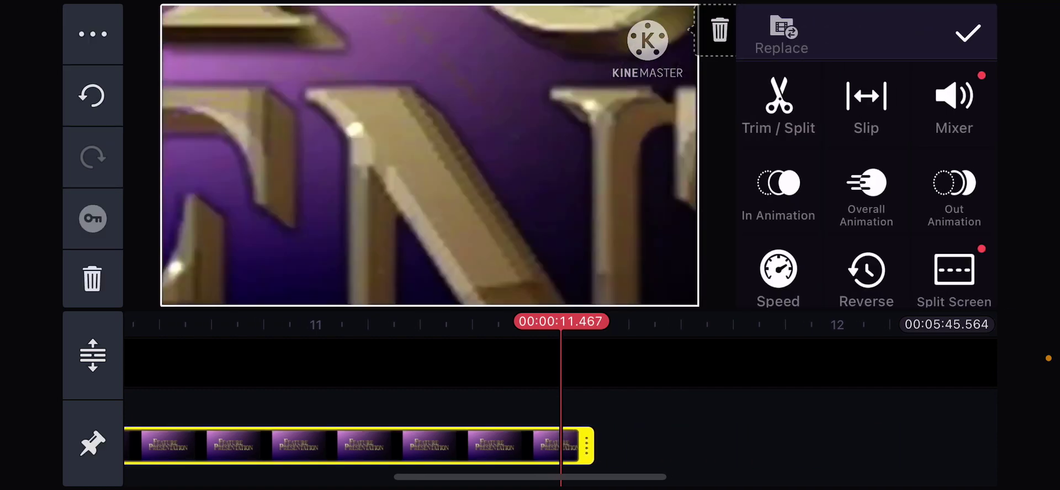
click(967, 33)
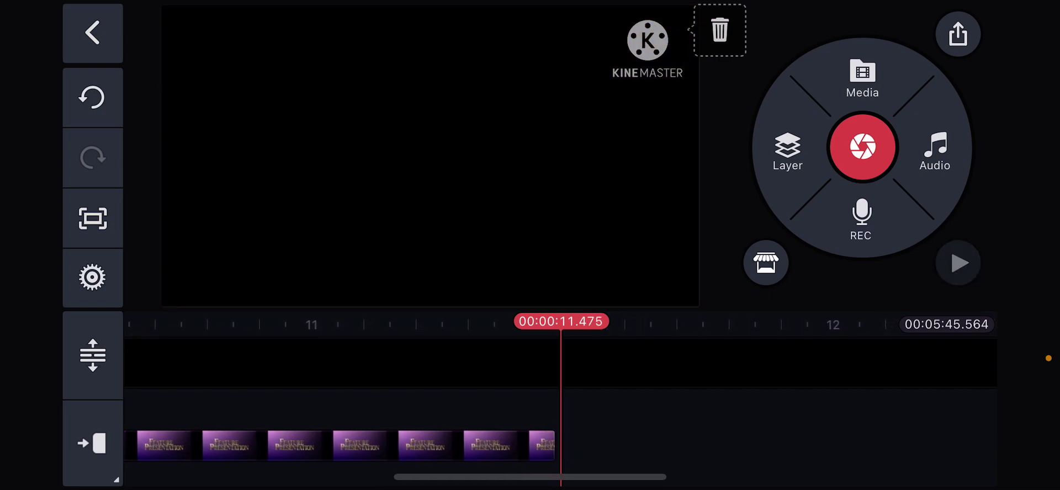
drag(331, 446, 580, 446)
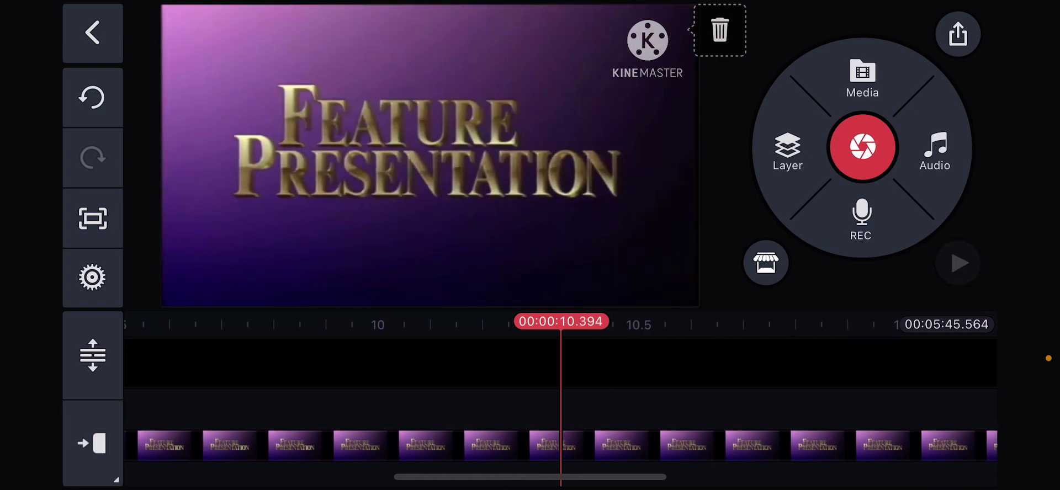
drag(331, 446, 746, 446)
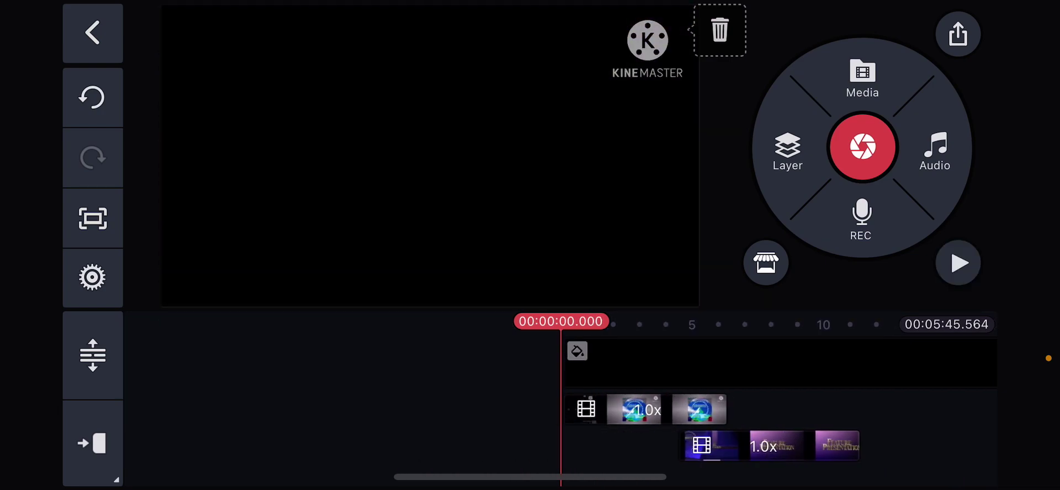
Step: Play the trimmed intro, scrub back to the start, and go to the home screen
click(958, 264)
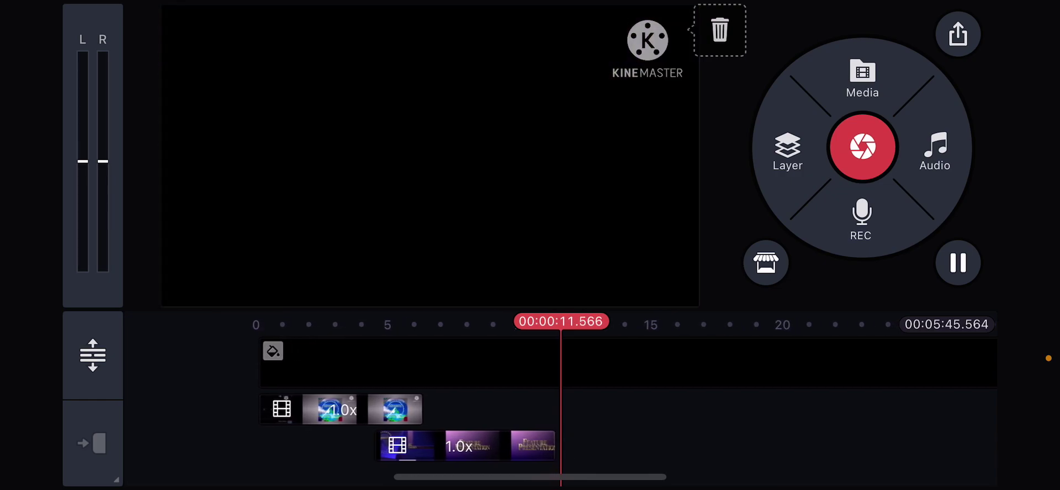
click(958, 263)
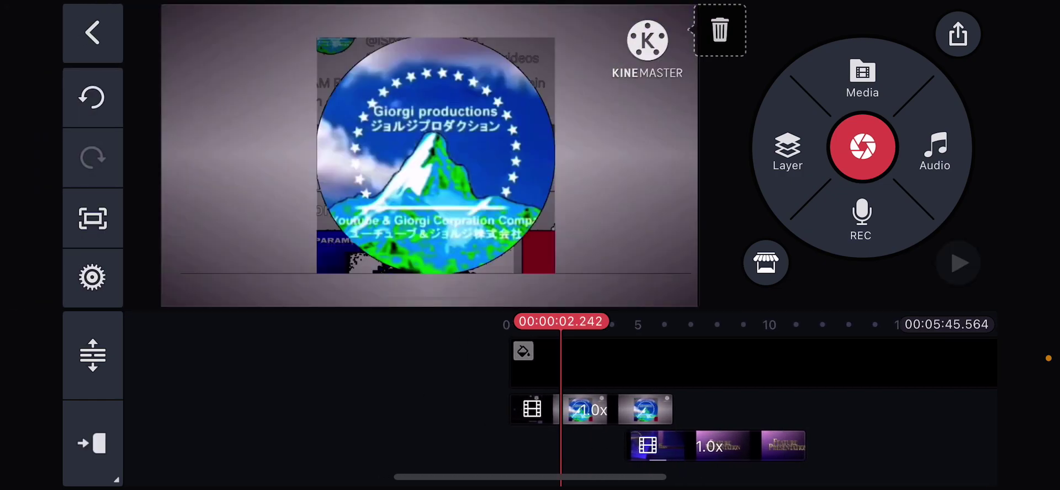
drag(647, 410, 570, 411)
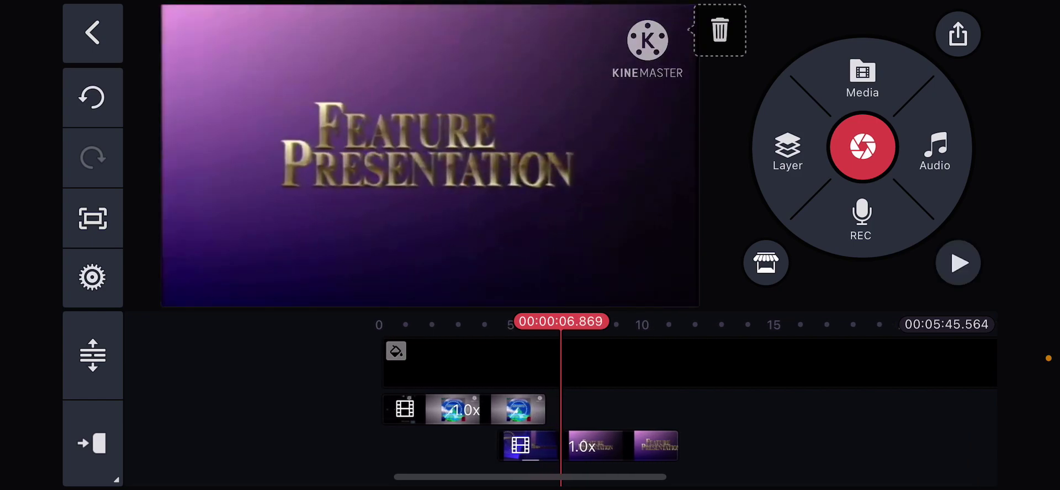
drag(463, 410, 646, 409)
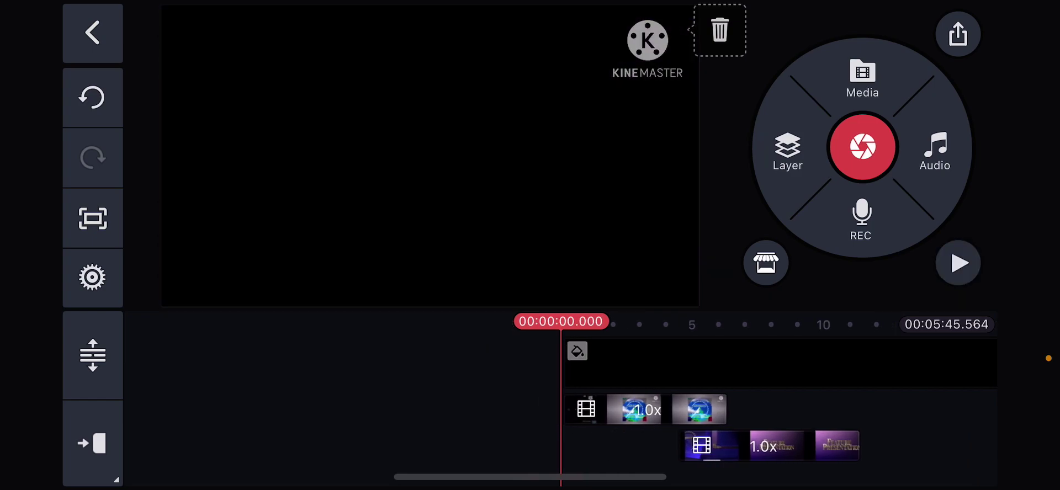
drag(531, 479, 530, 249)
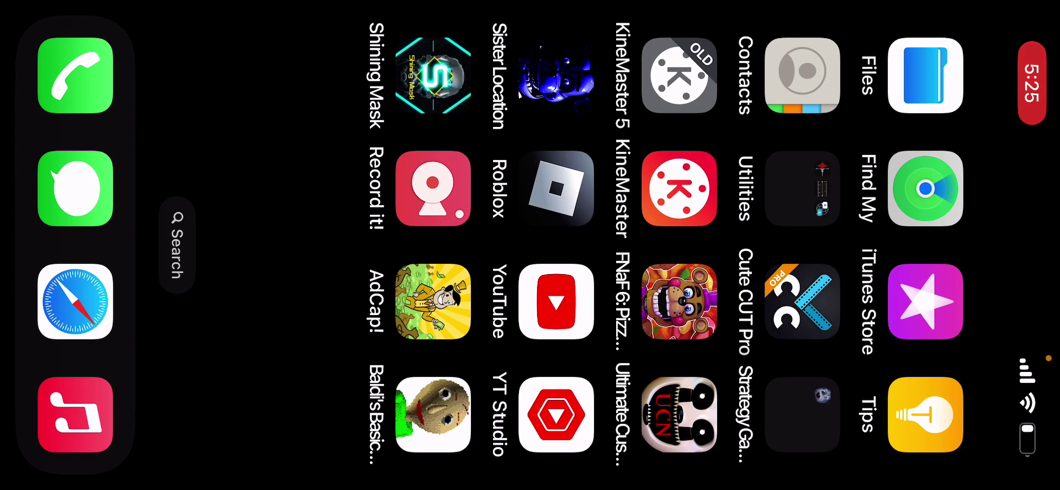
Step: Reopen the project and add the red 05:44 video from All as a layer
click(679, 190)
click(788, 149)
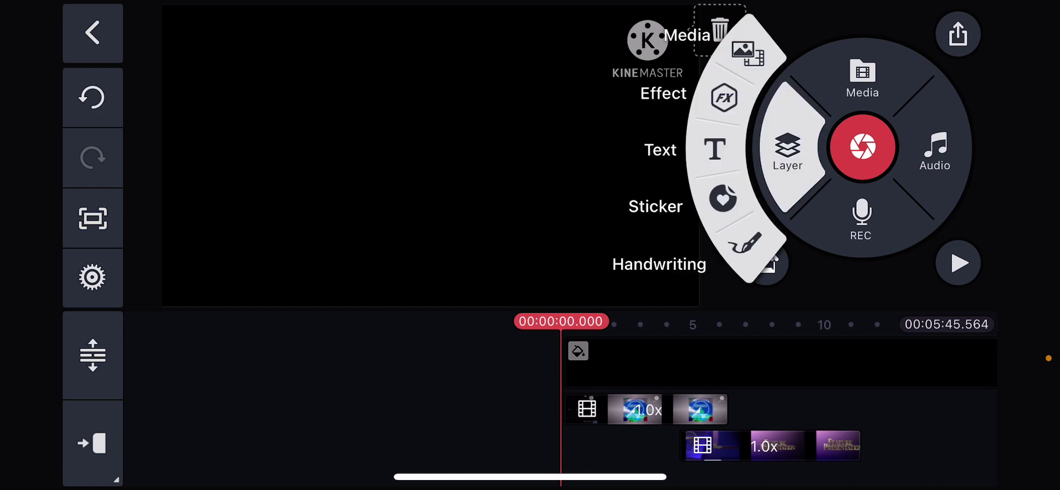
click(747, 51)
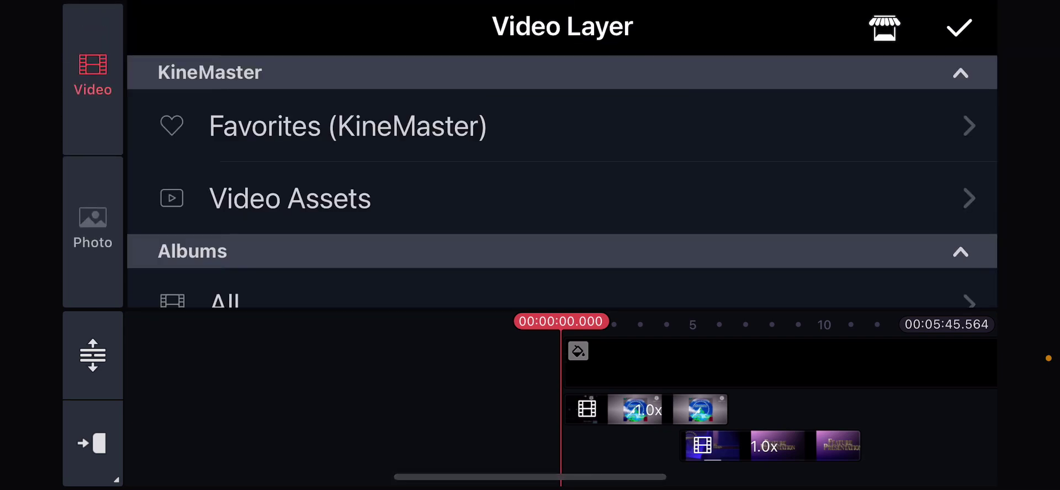
click(562, 300)
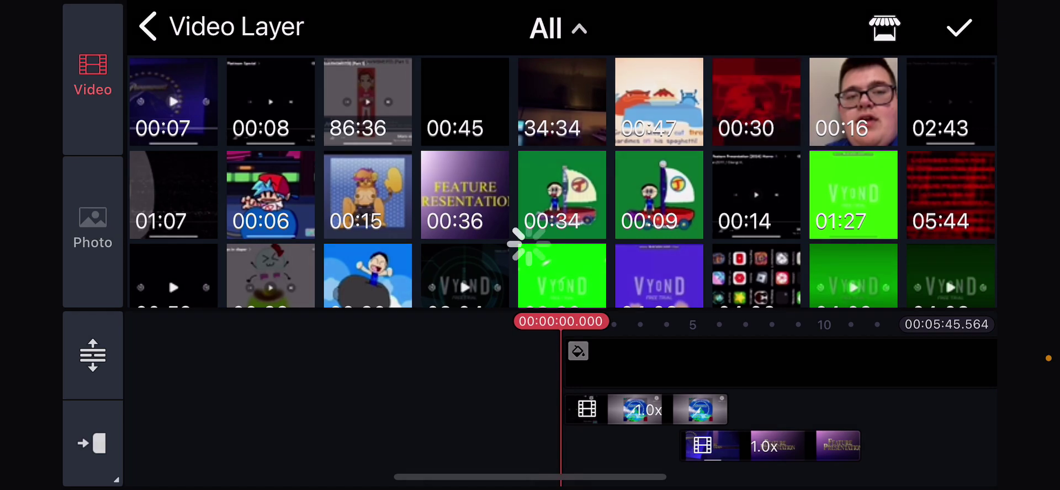
click(951, 196)
click(959, 33)
Step: Shrink the red video layer to a tiny size in the preview
click(958, 263)
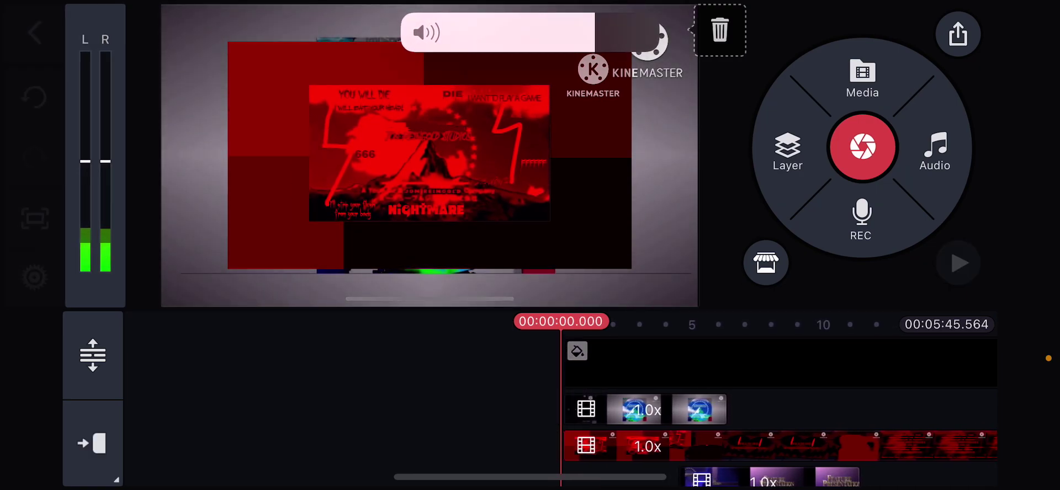
click(786, 447)
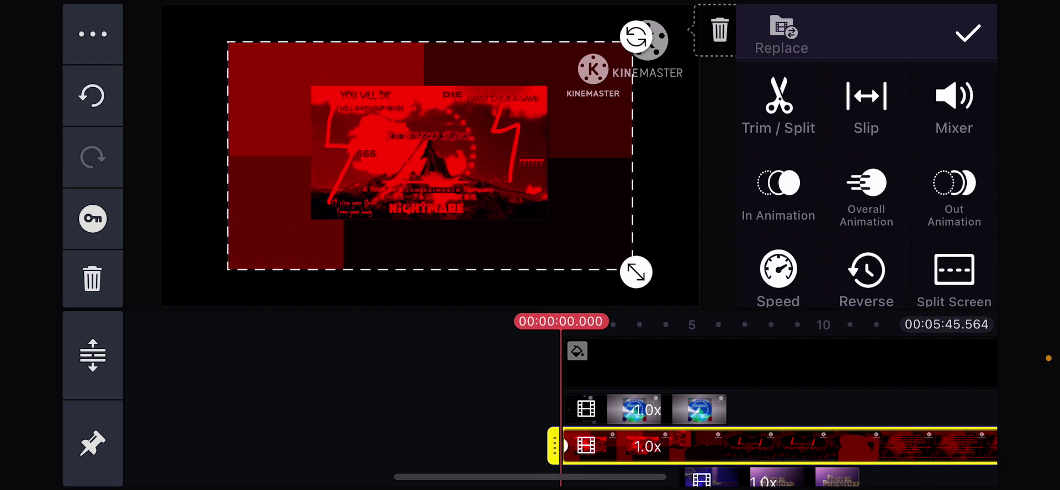
drag(636, 271, 456, 172)
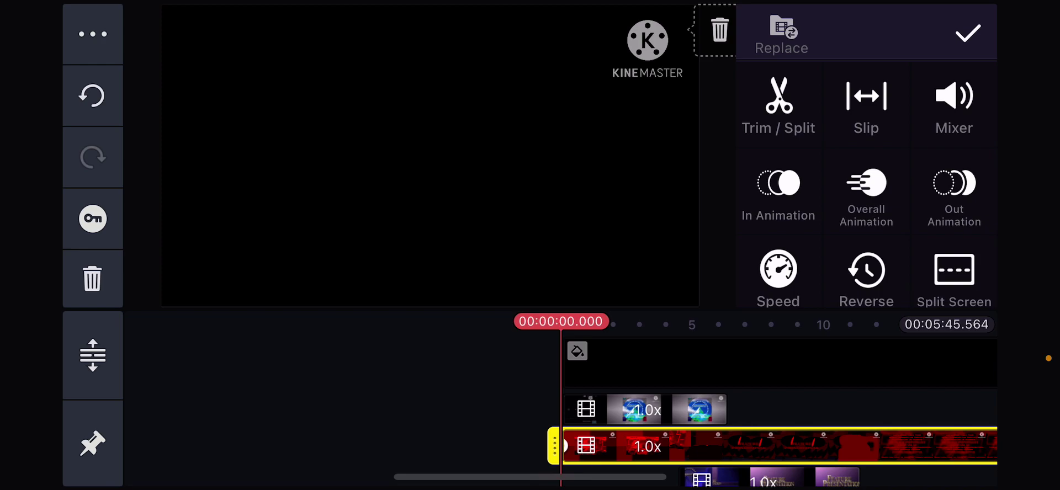
click(967, 34)
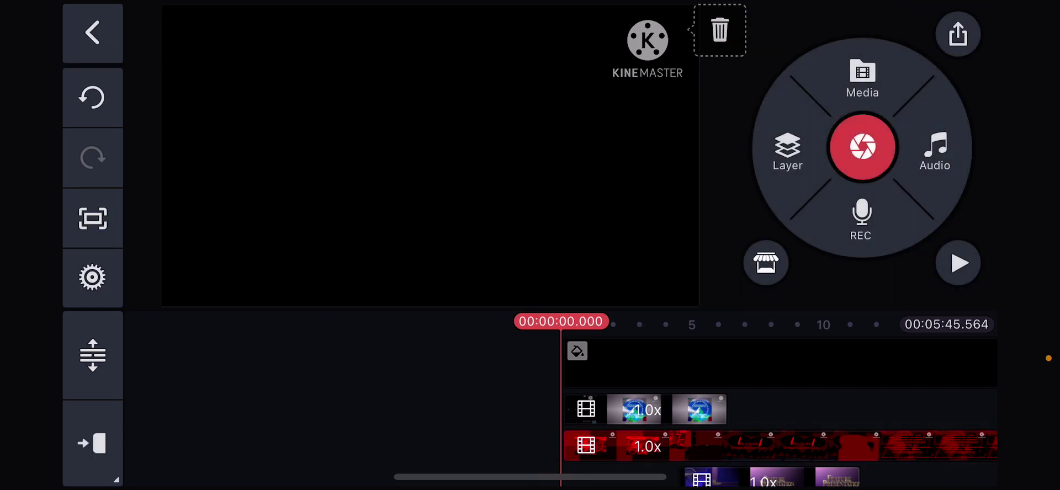
Step: Set the Giorgi productions logo clip's speed from 1x to 0.90x
click(958, 263)
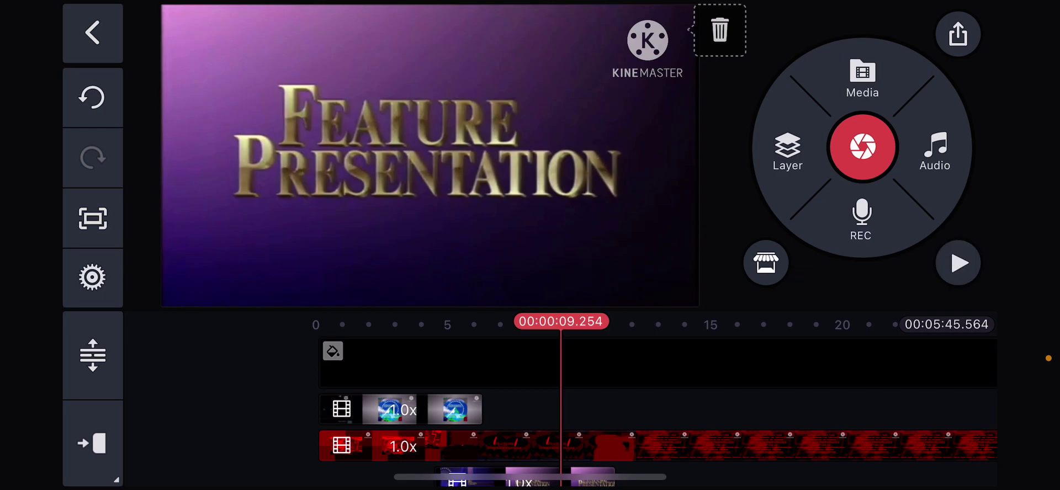
click(453, 410)
click(774, 274)
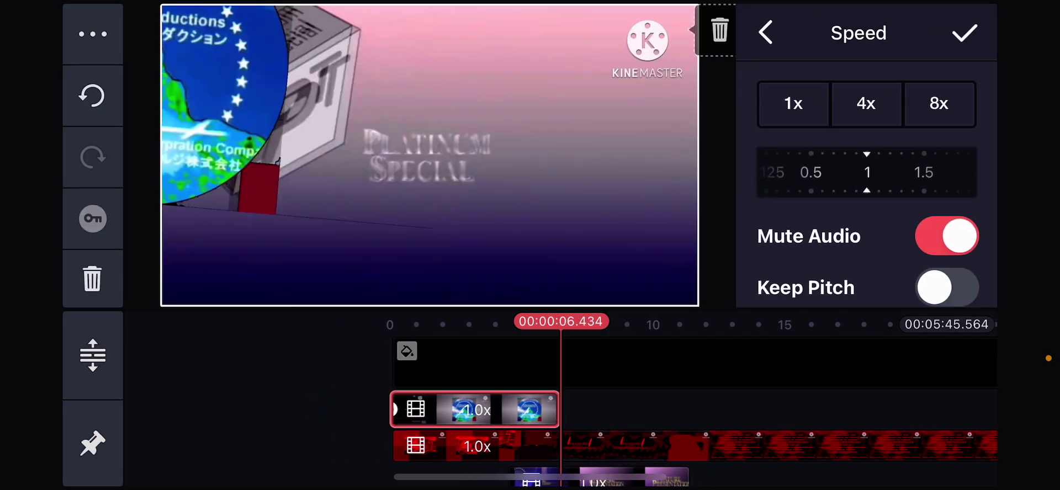
drag(875, 172, 880, 172)
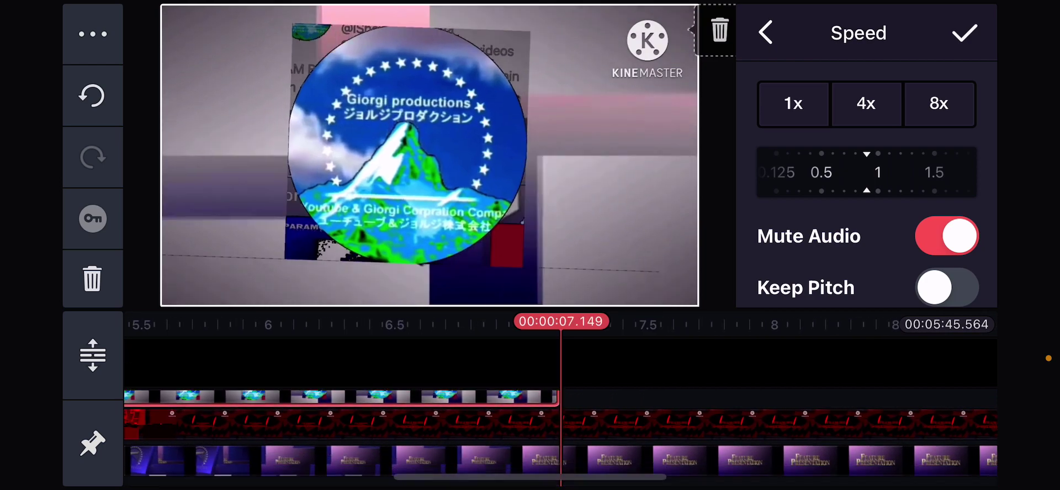
click(965, 33)
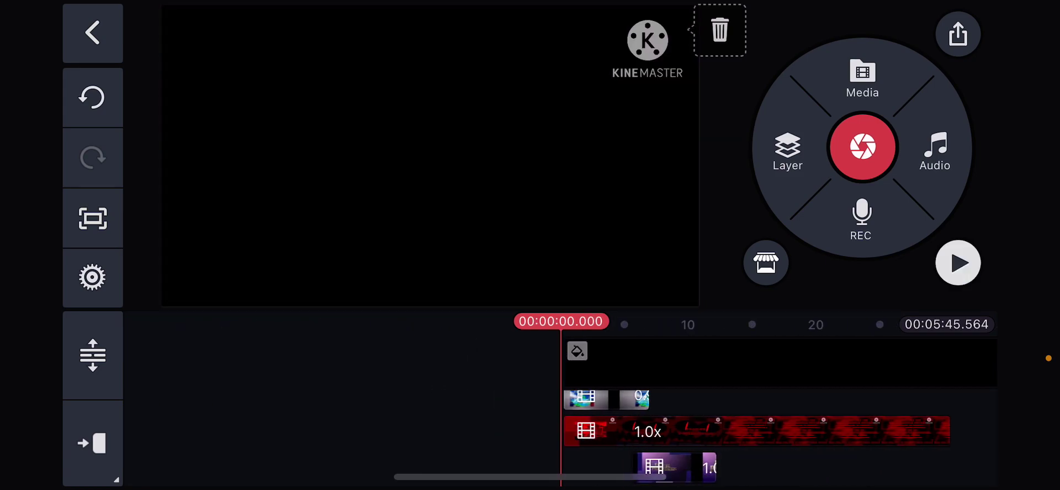
Step: Play the project to review the edits, then rewind to the beginning
click(959, 262)
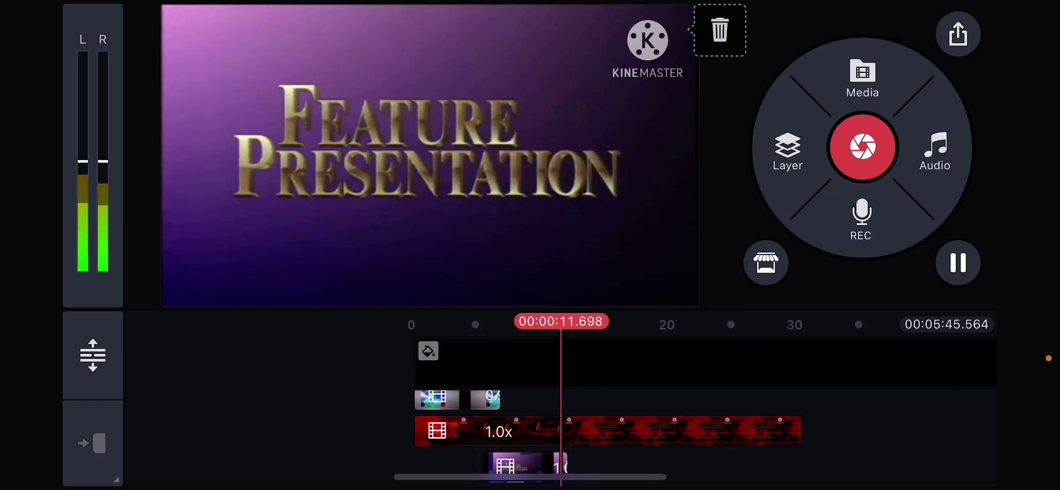
click(958, 264)
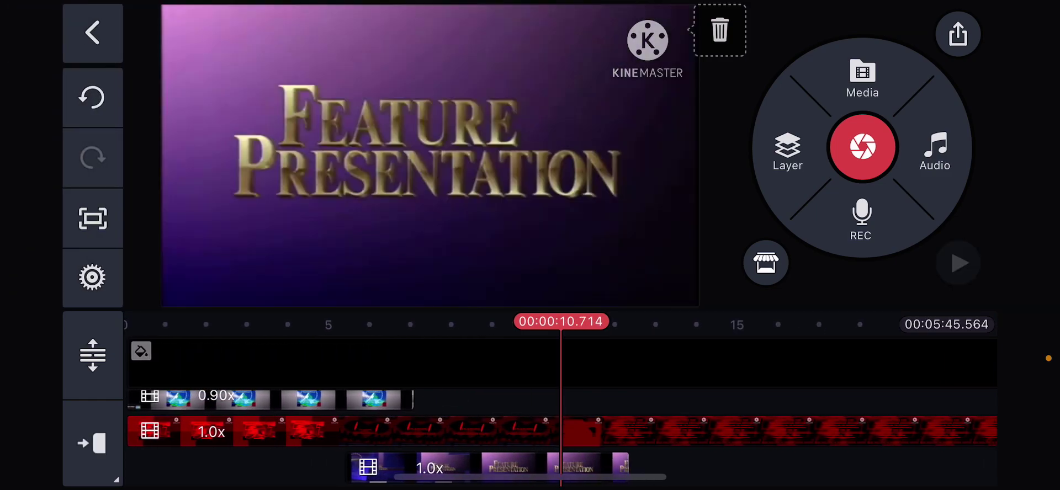
drag(414, 431, 435, 430)
drag(414, 364, 829, 365)
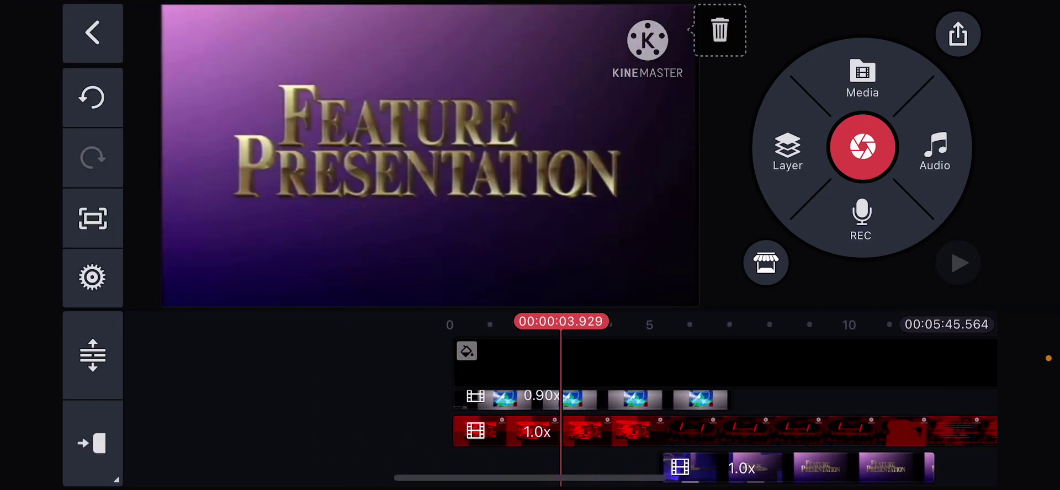
Step: Drag the logo clip onto another layer track and play the project back
click(663, 410)
drag(663, 409, 664, 447)
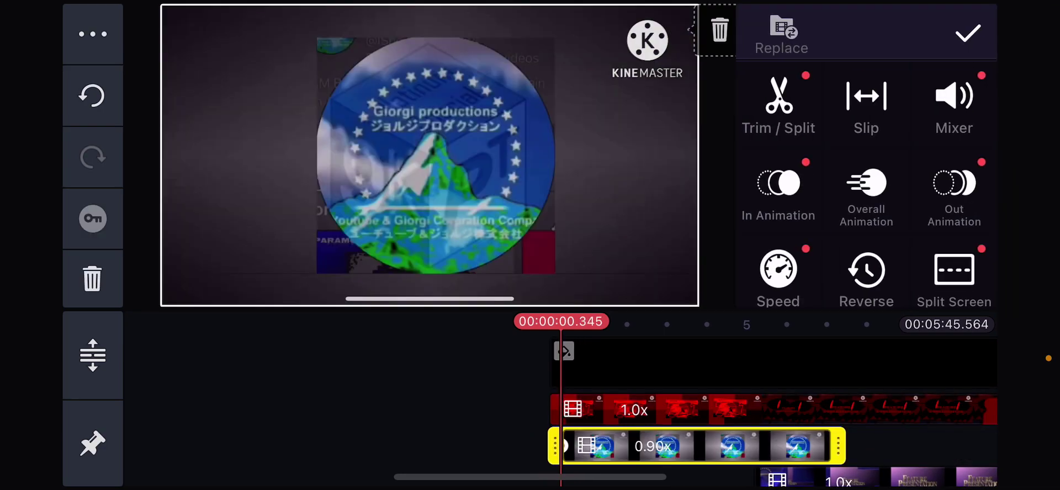
click(431, 166)
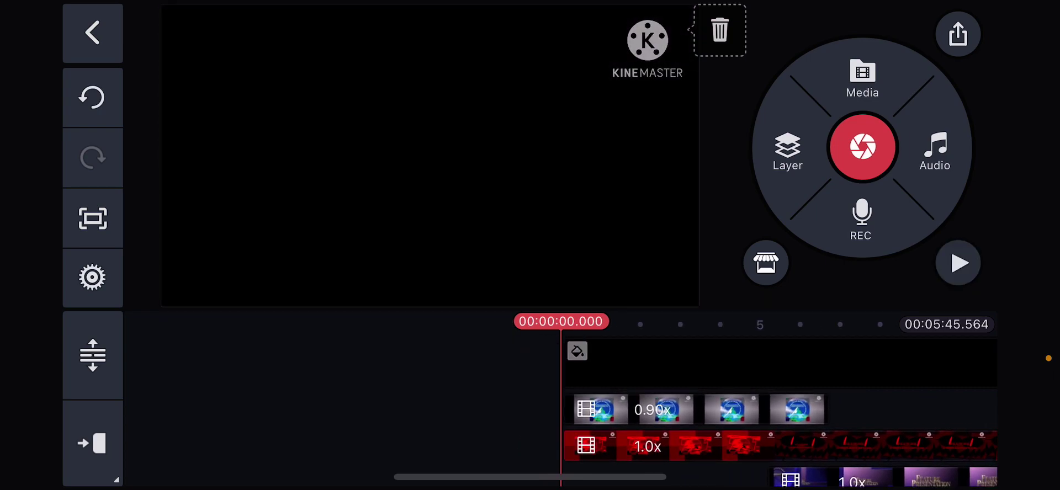
key(space)
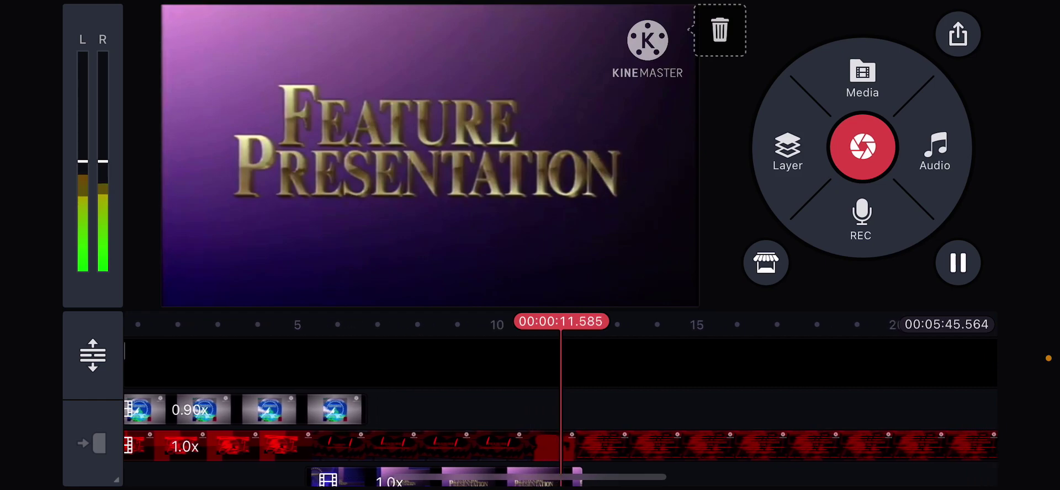
click(958, 262)
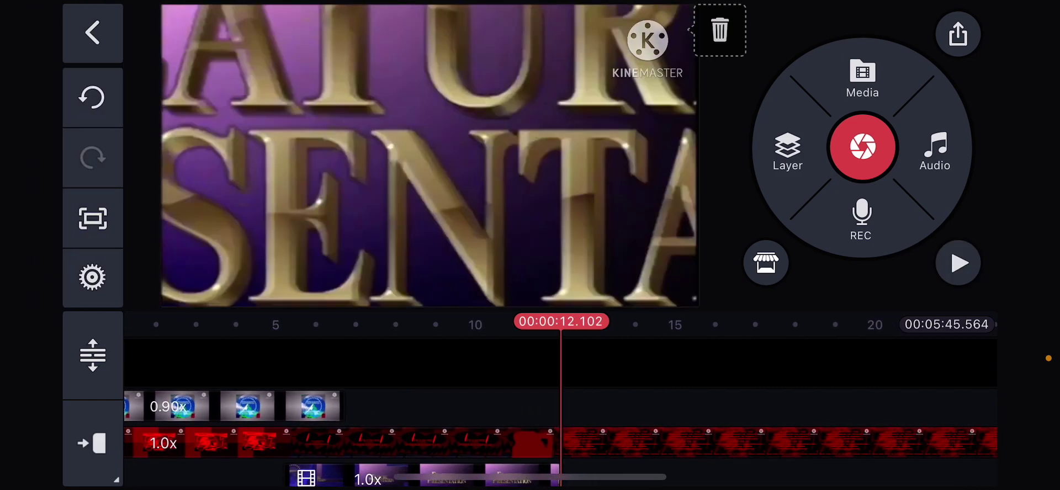
drag(414, 443, 561, 443)
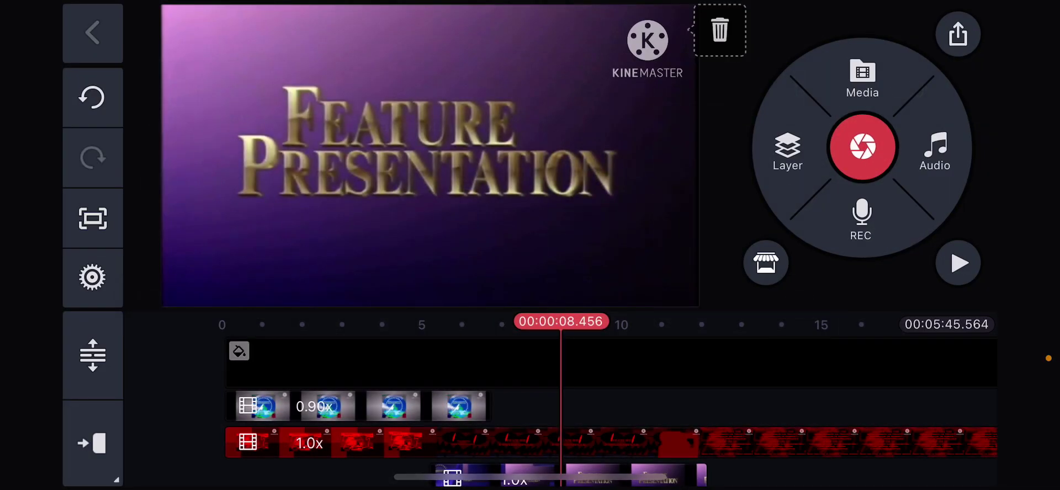
click(240, 351)
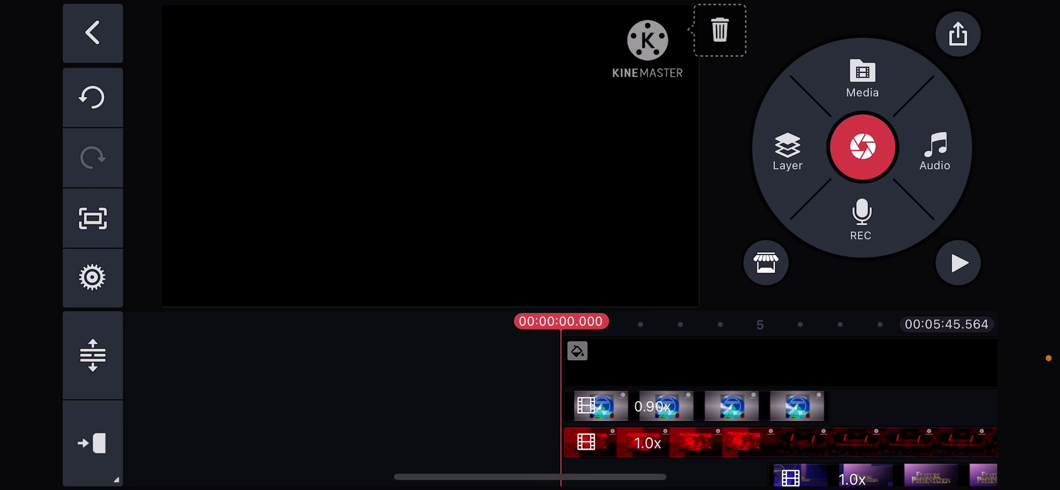
Step: Apply the High & Low Voice Changer effect to the red video clip
click(746, 443)
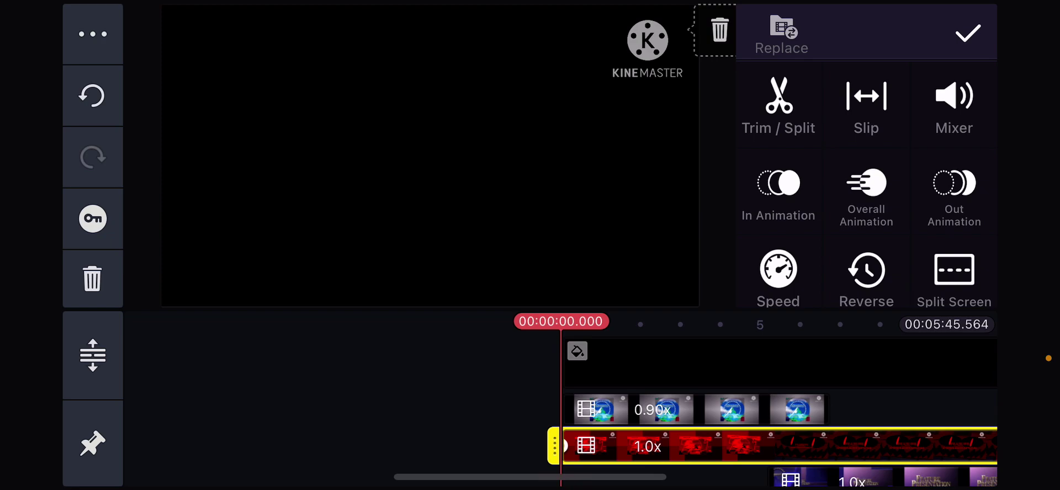
scroll(866, 191, down, 3)
scroll(867, 191, down, 3)
scroll(866, 190, down, 3)
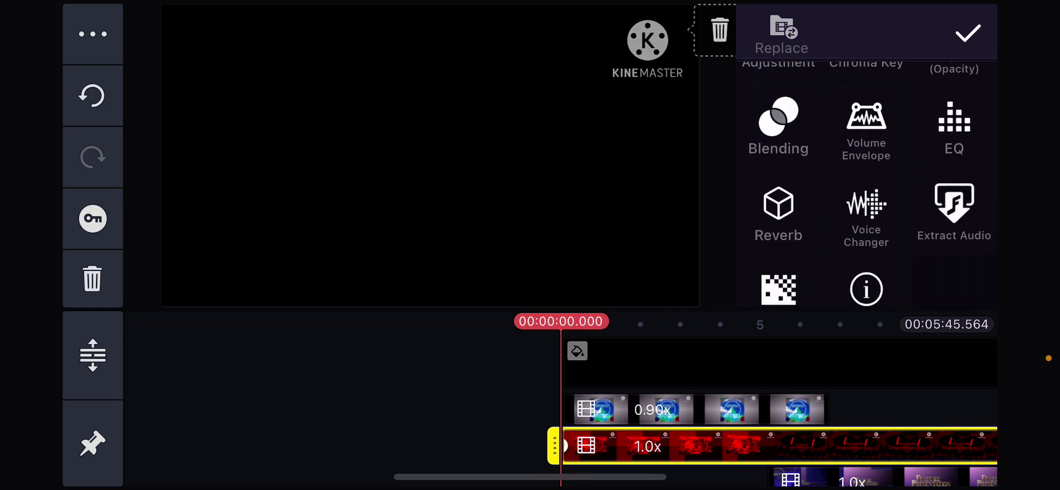
click(866, 216)
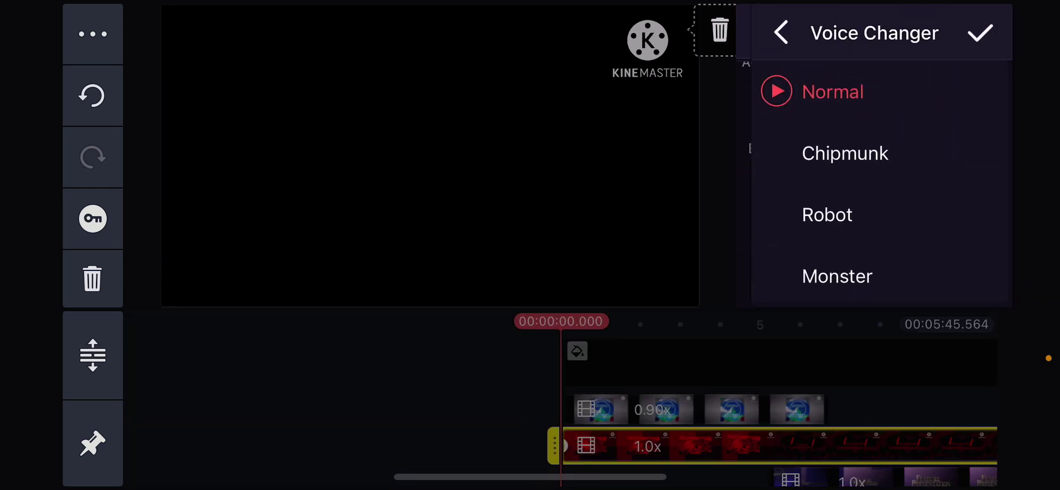
scroll(867, 191, down, 5)
scroll(867, 191, down, 5)
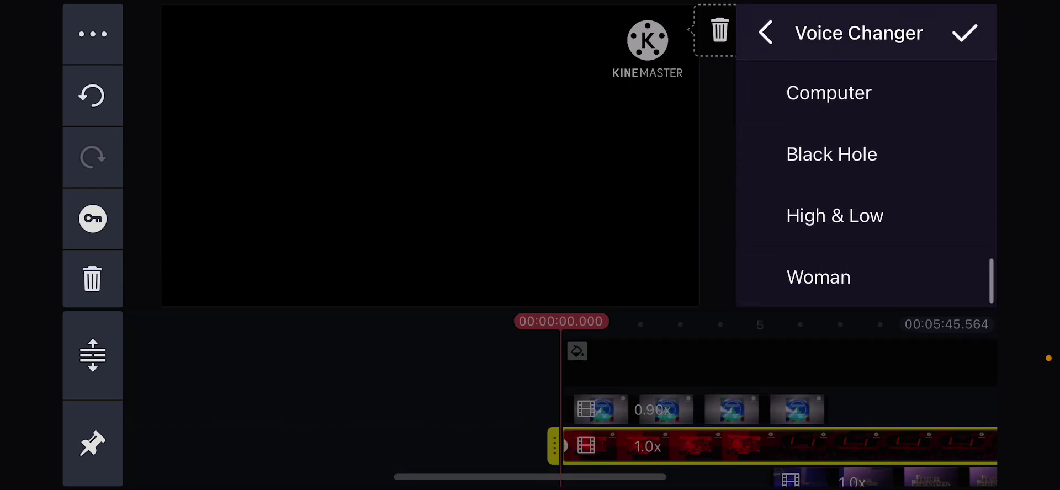
click(835, 216)
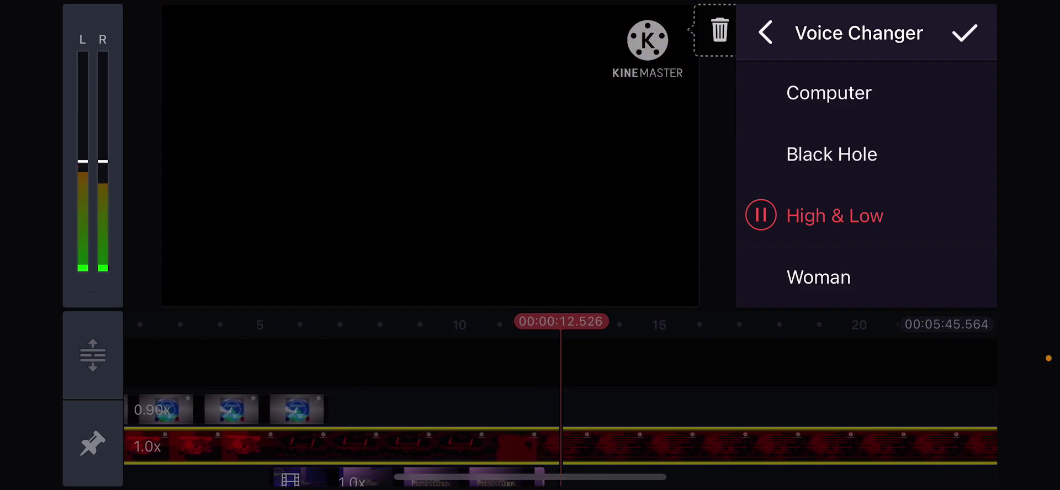
click(965, 33)
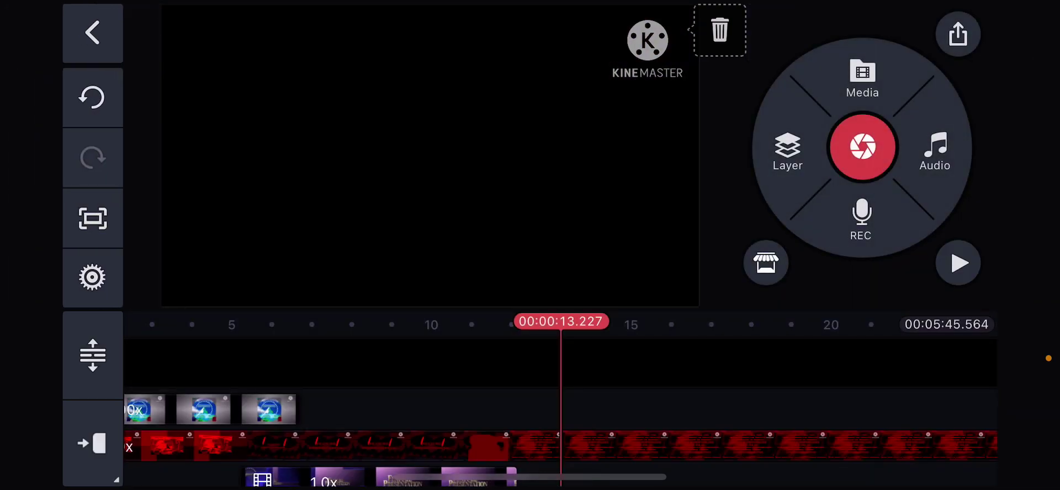
Step: Rewind to 0:00 and pick Color Inversion from the effect layer list
drag(332, 447, 786, 448)
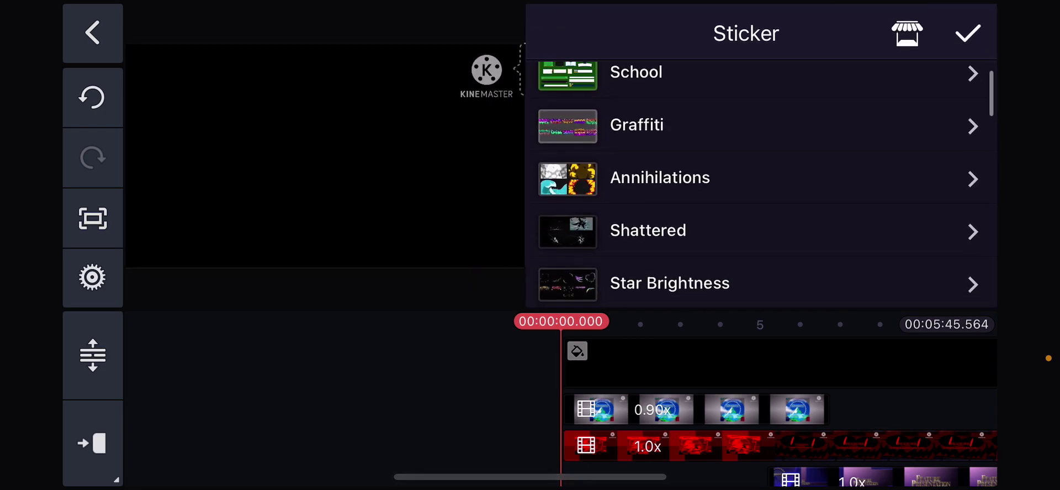
scroll(762, 183, down, 2)
click(968, 33)
click(788, 150)
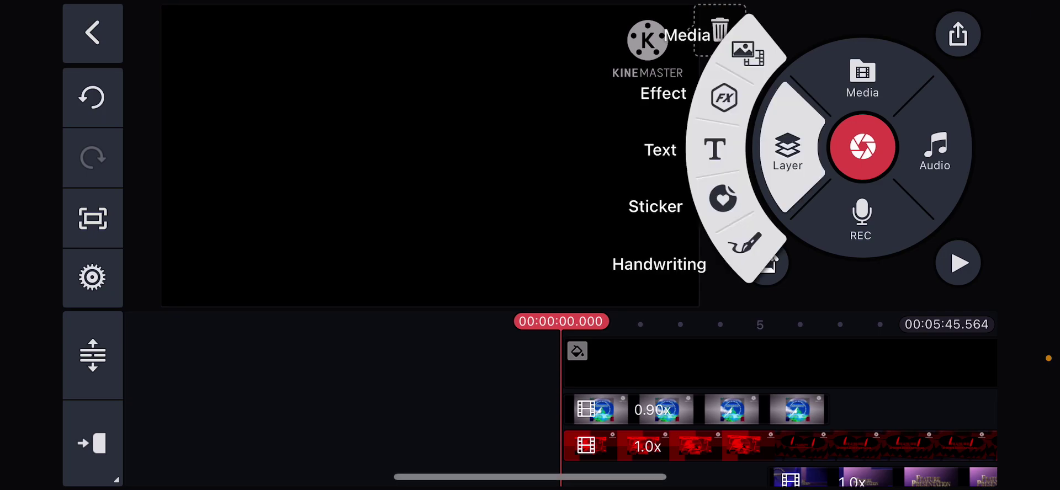
click(723, 96)
scroll(763, 182, down, 2)
scroll(762, 182, down, 2)
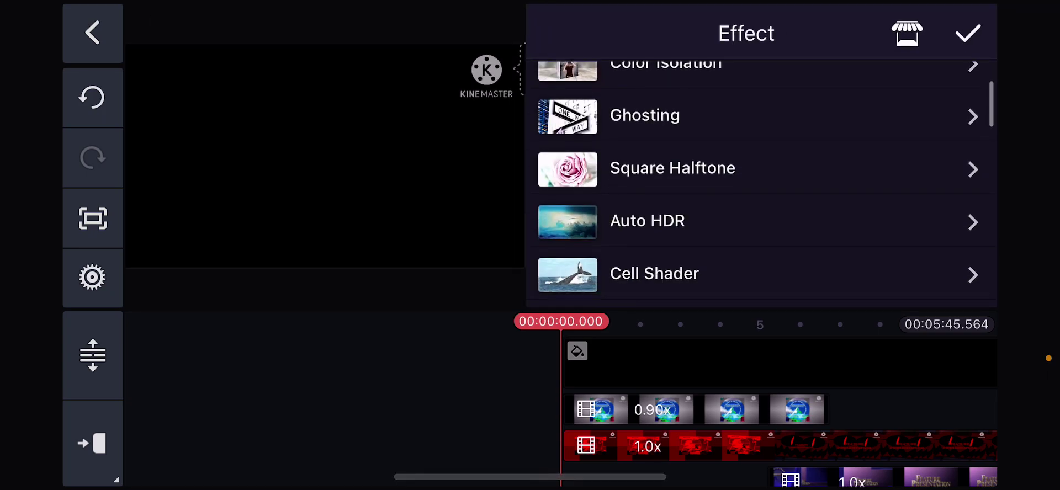
scroll(762, 183, down, 2)
scroll(762, 182, down, 1)
scroll(763, 183, down, 1)
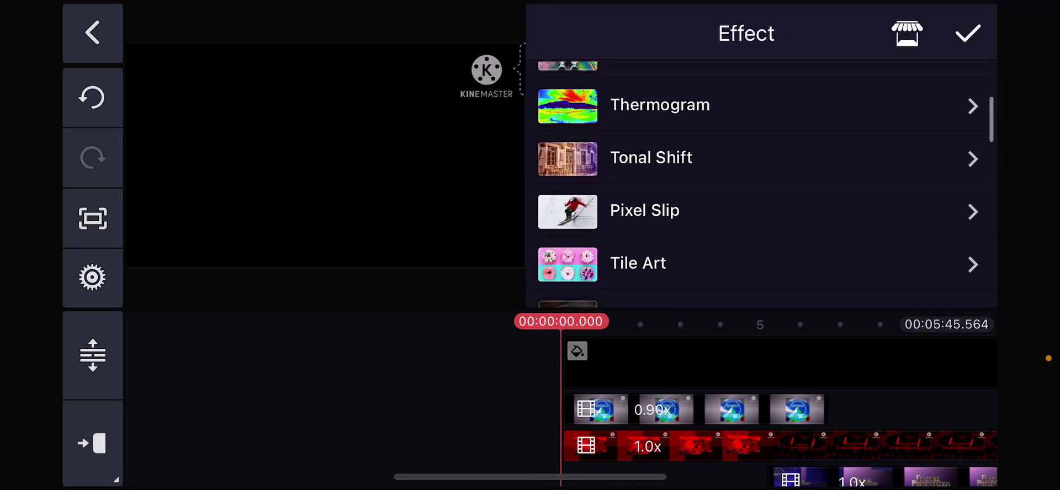
scroll(763, 183, down, 2)
scroll(762, 183, down, 1)
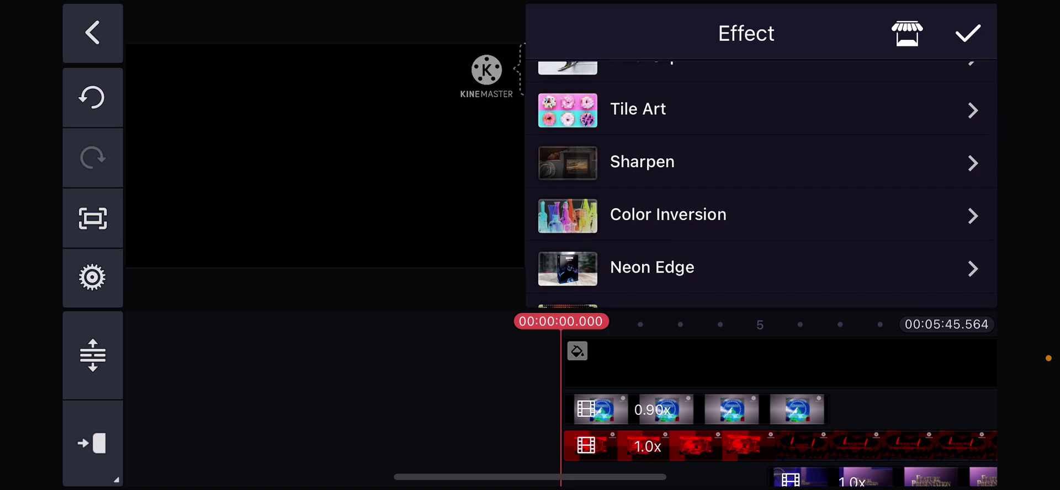
click(745, 214)
Step: Add Color Inversion, enlarge it to fill the frame, and extend it across the intro
click(811, 104)
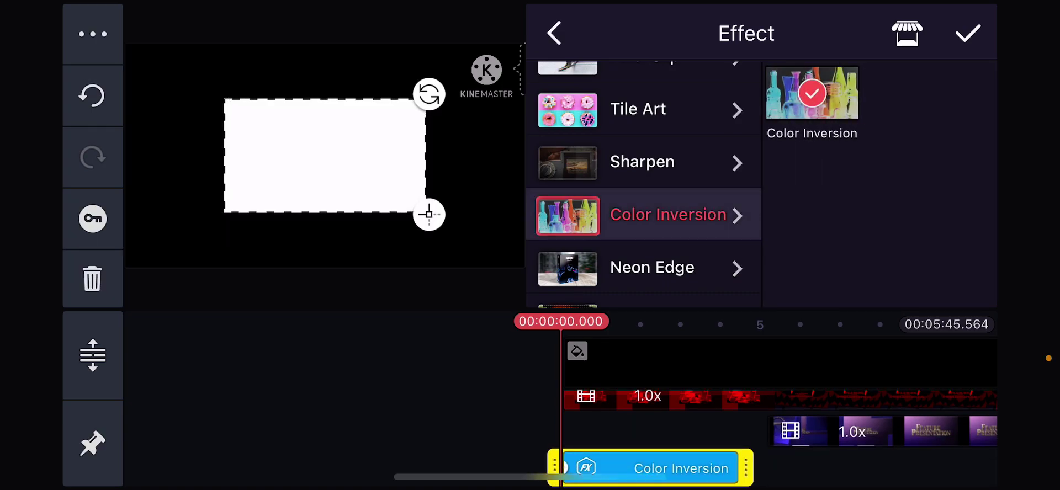
drag(428, 215, 524, 265)
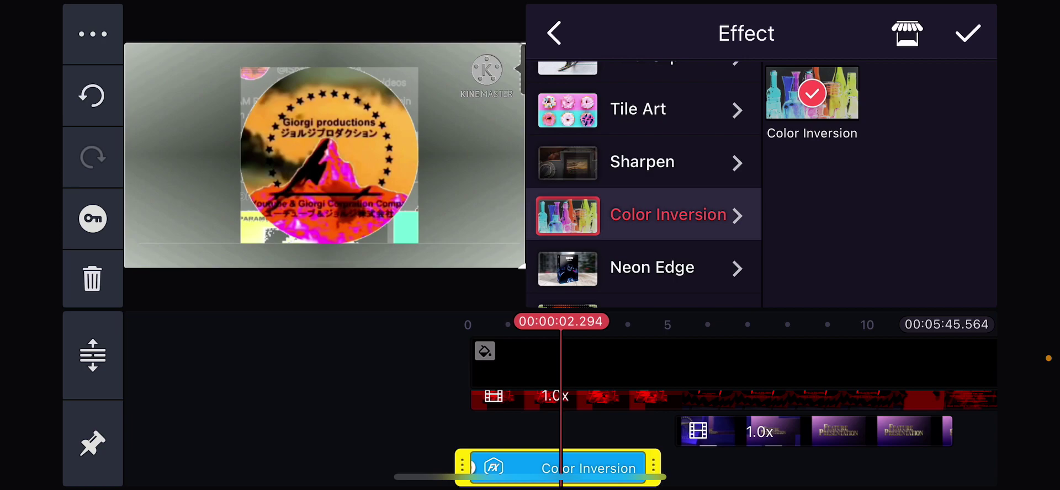
drag(654, 469, 911, 468)
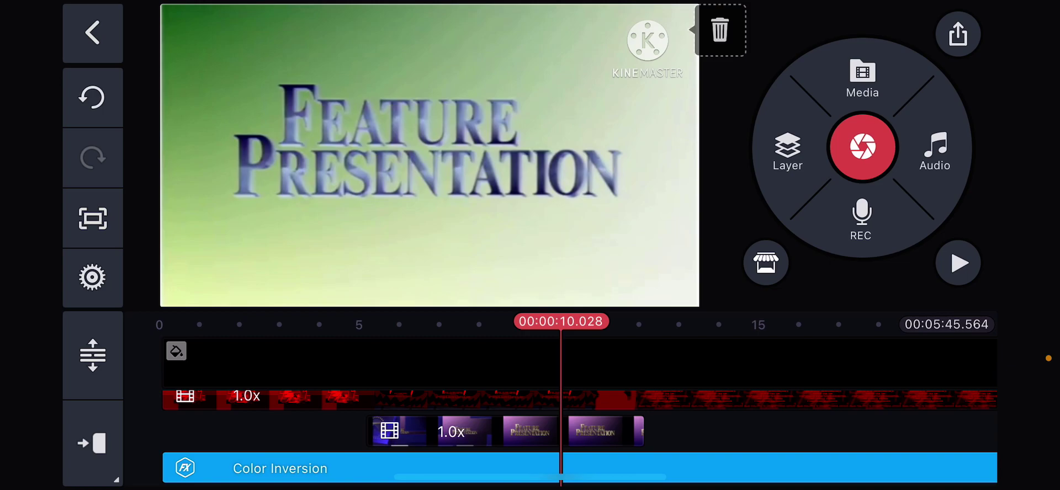
Step: Detour through the App Switcher to YouTube, then return to KineMaster's photo browser
key(super+Tab)
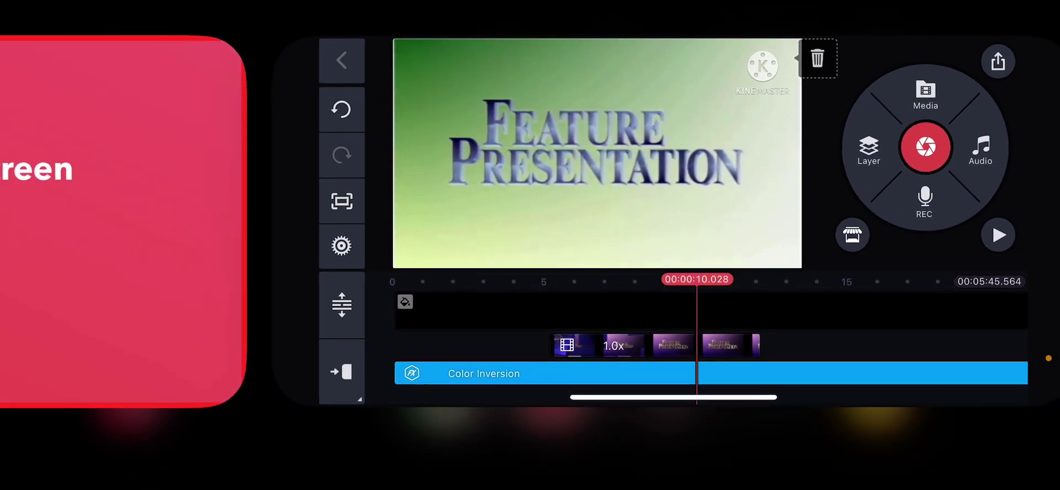
scroll(530, 249, right, 3)
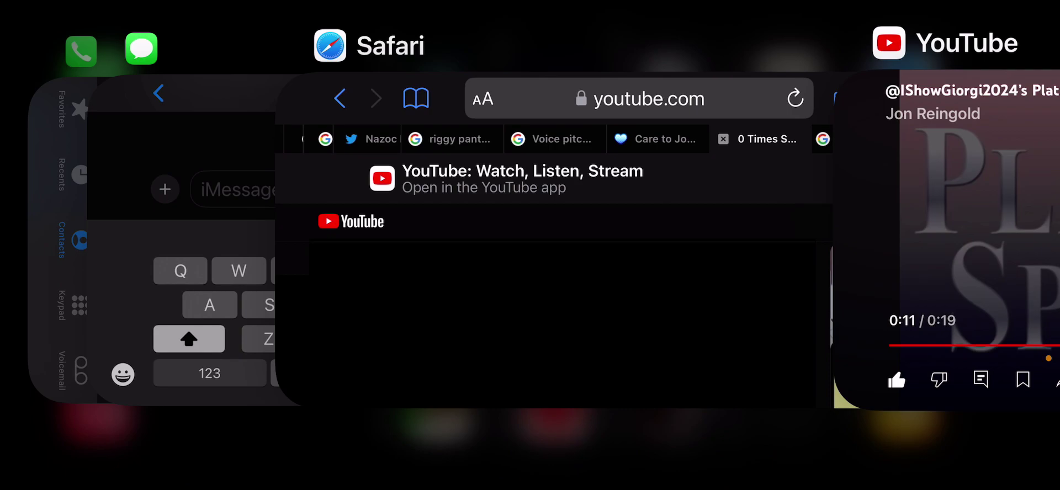
click(961, 240)
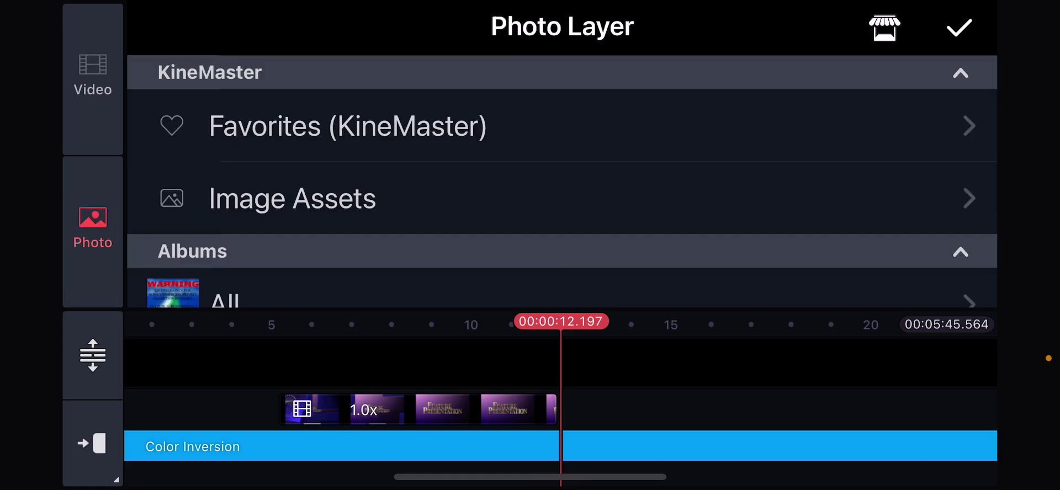
Step: Insert the WARNING image from All photos and lengthen it on the timeline
click(232, 298)
click(240, 116)
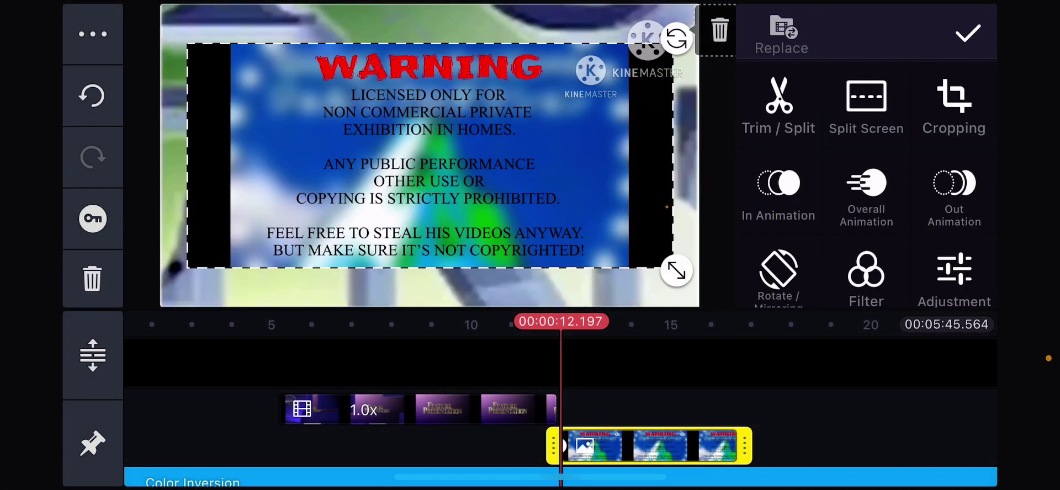
drag(745, 448, 833, 448)
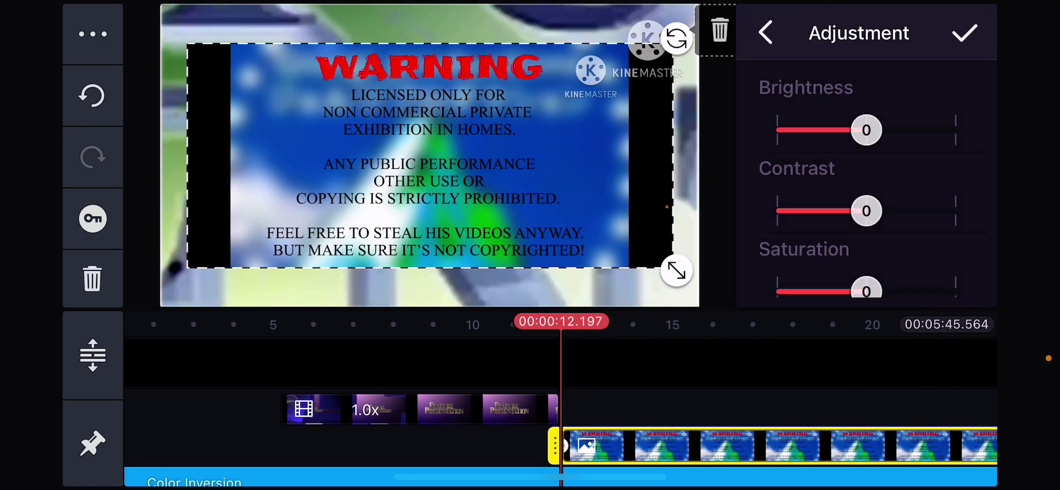
Step: Test Chroma Key on the WARNING layer's blue background, then turn it back off
click(954, 214)
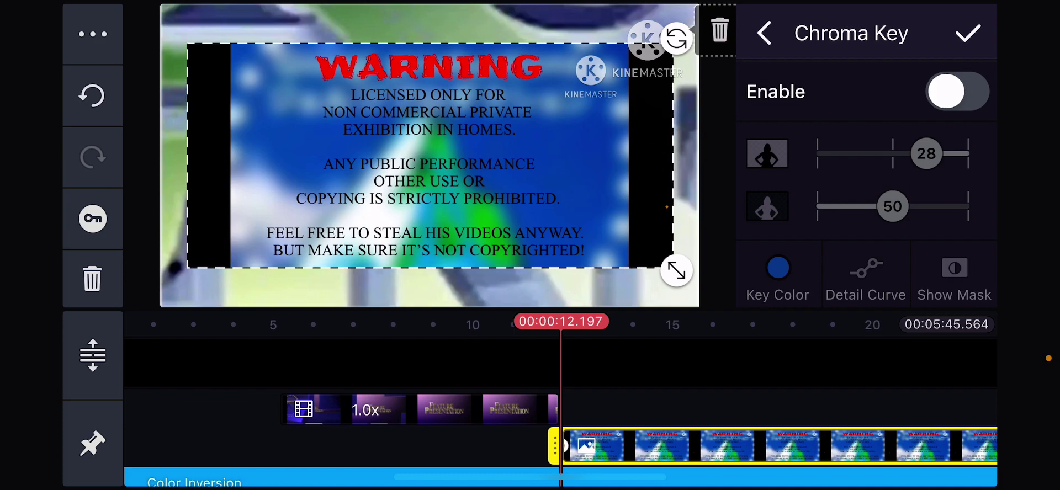
click(957, 93)
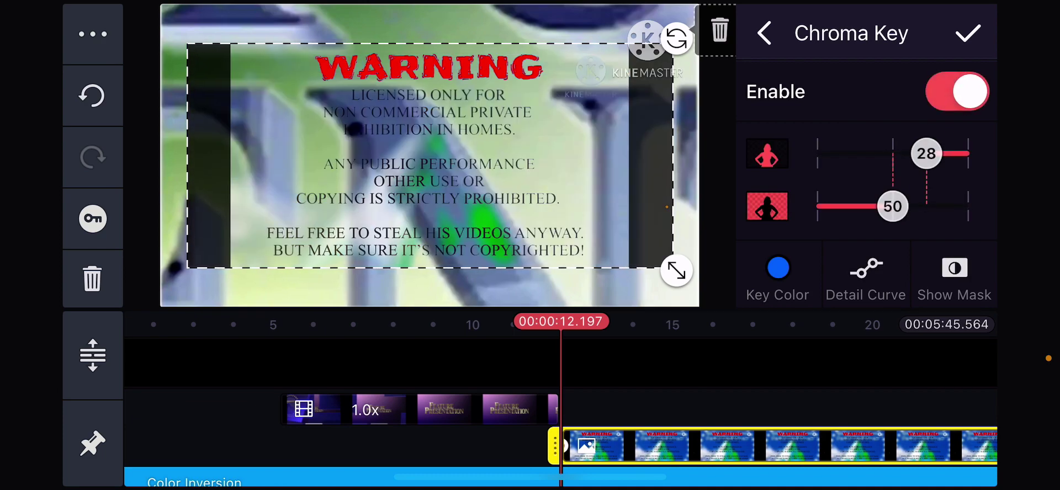
click(957, 92)
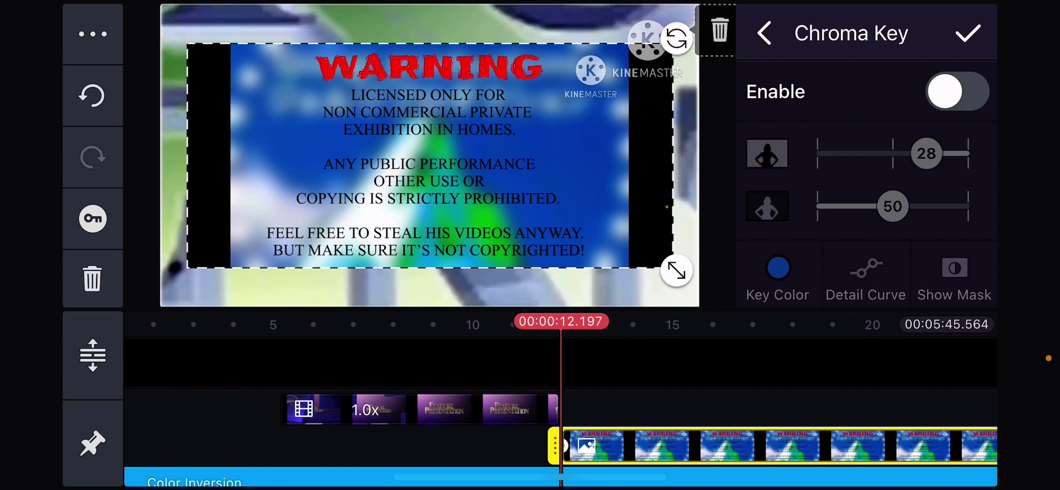
click(764, 33)
scroll(866, 183, down, 4)
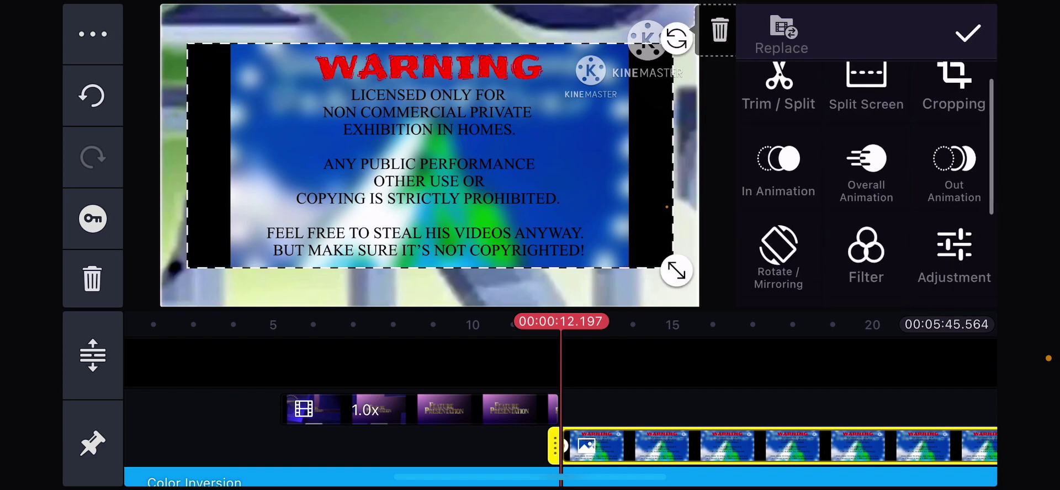
scroll(866, 183, up, 4)
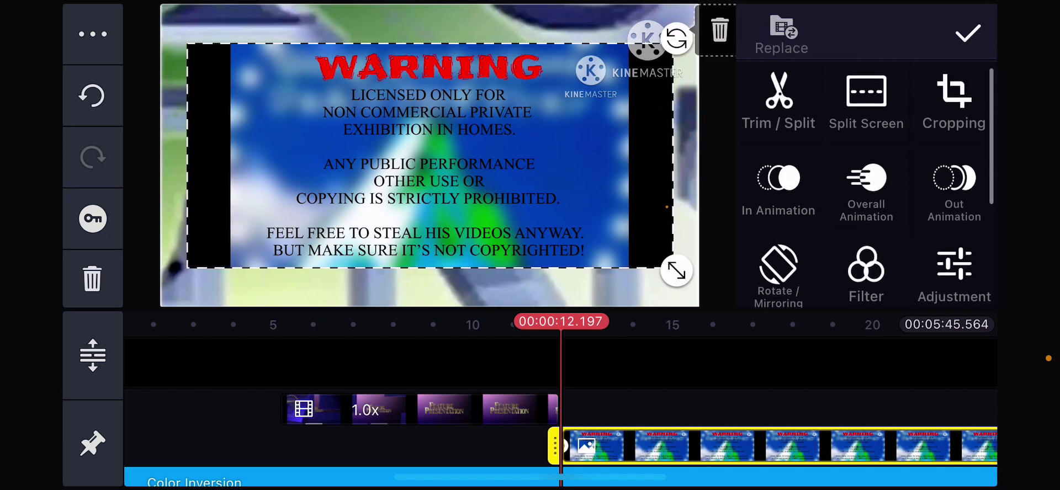
click(866, 99)
Step: Make the WARNING layer full-screen, deselect it, and play the project from the start
click(918, 107)
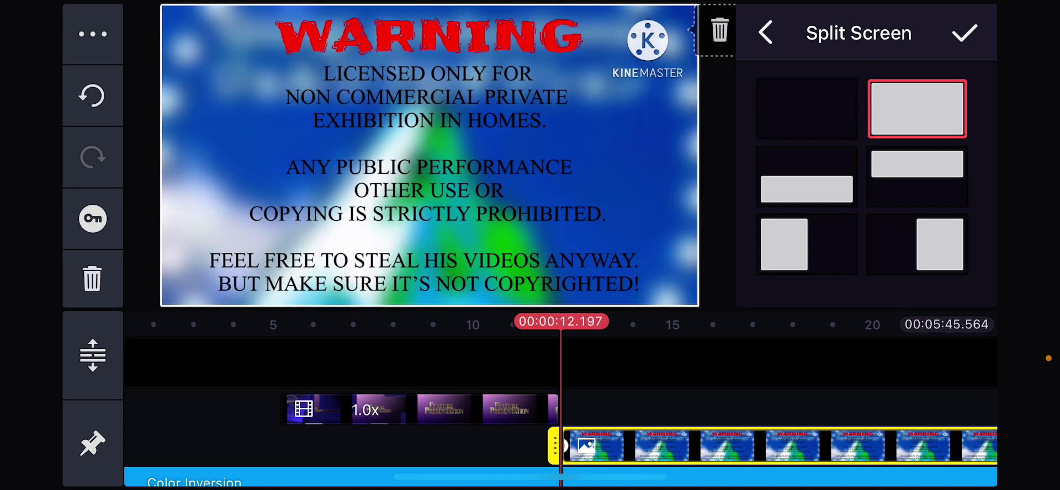
click(965, 33)
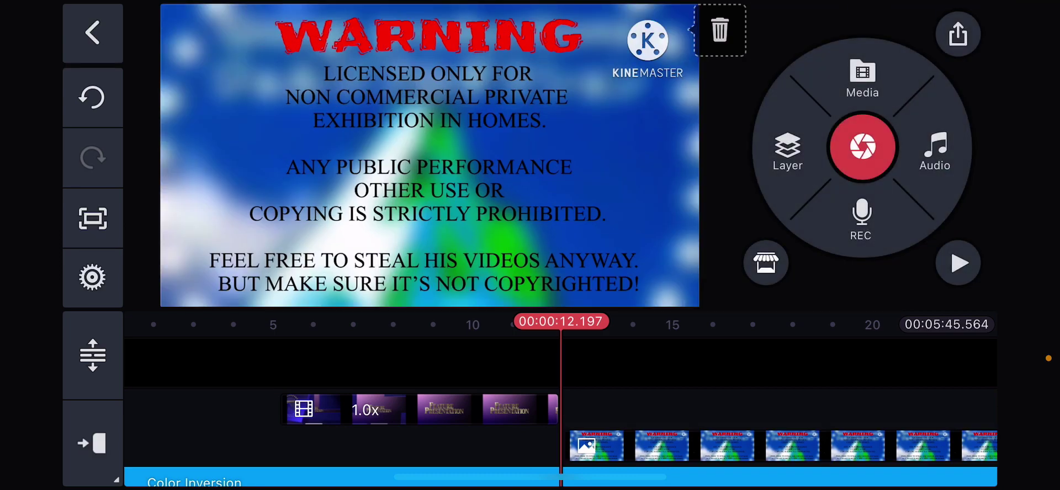
scroll(561, 414, left, 10)
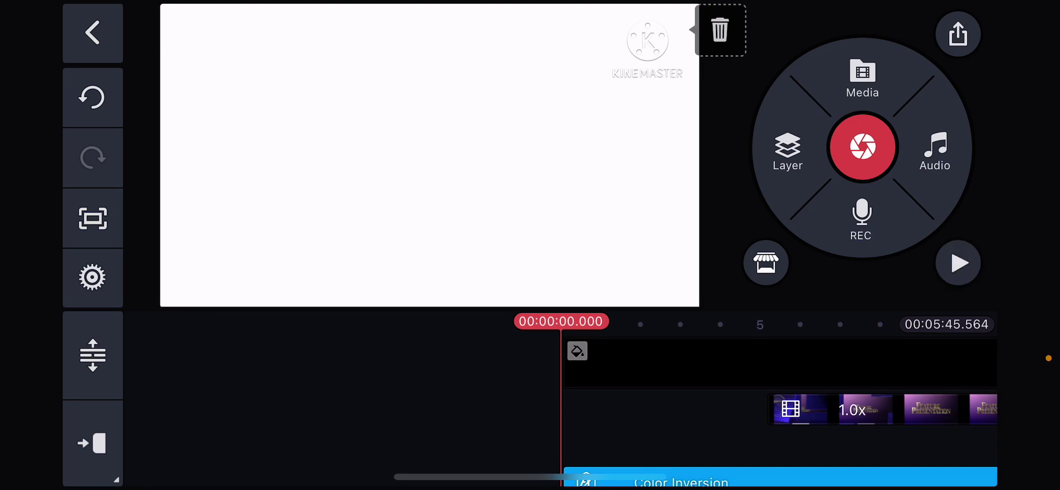
click(958, 263)
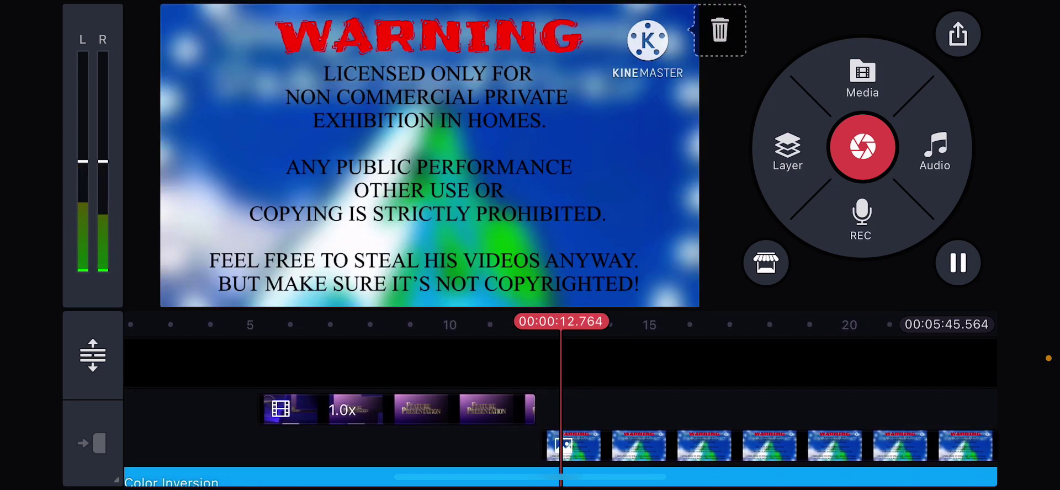
Step: Stop playback and preview the WARNING section of the project
click(959, 263)
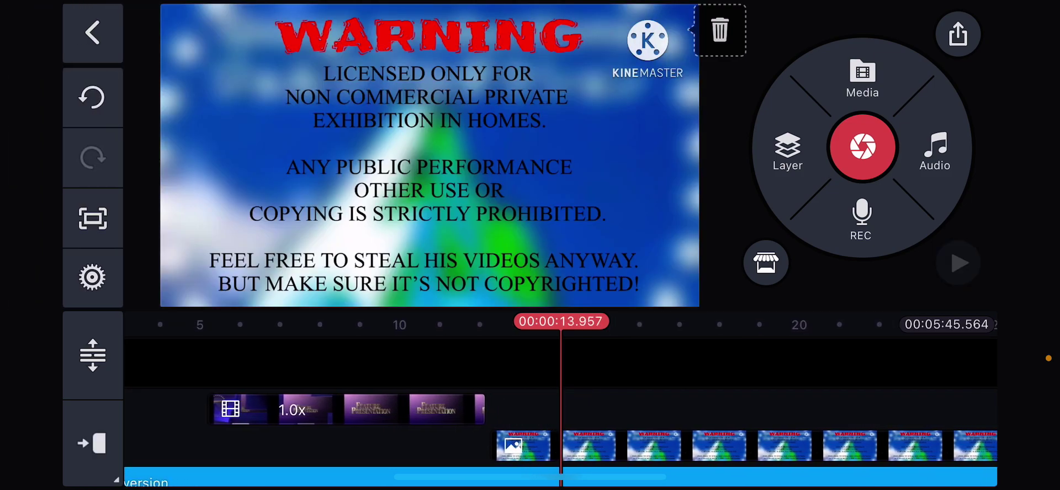
click(522, 446)
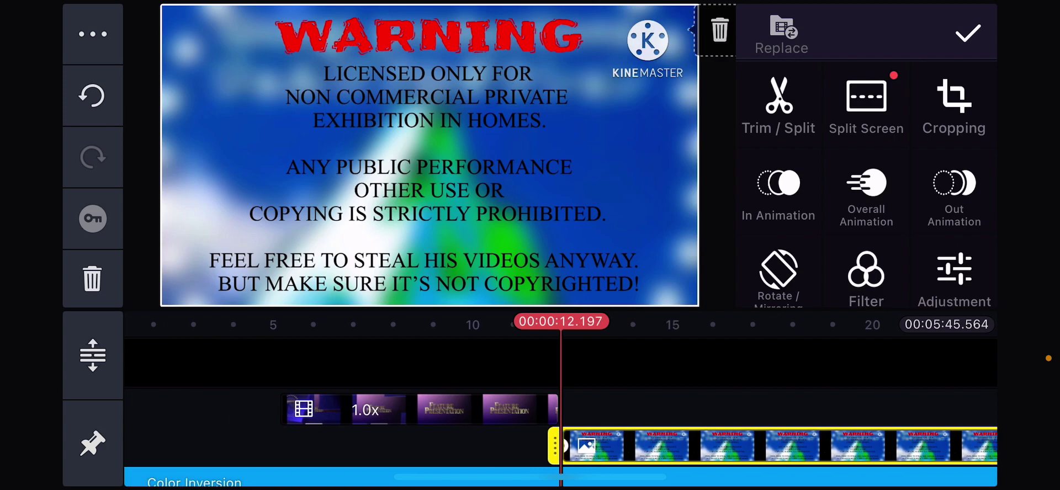
click(968, 33)
click(958, 263)
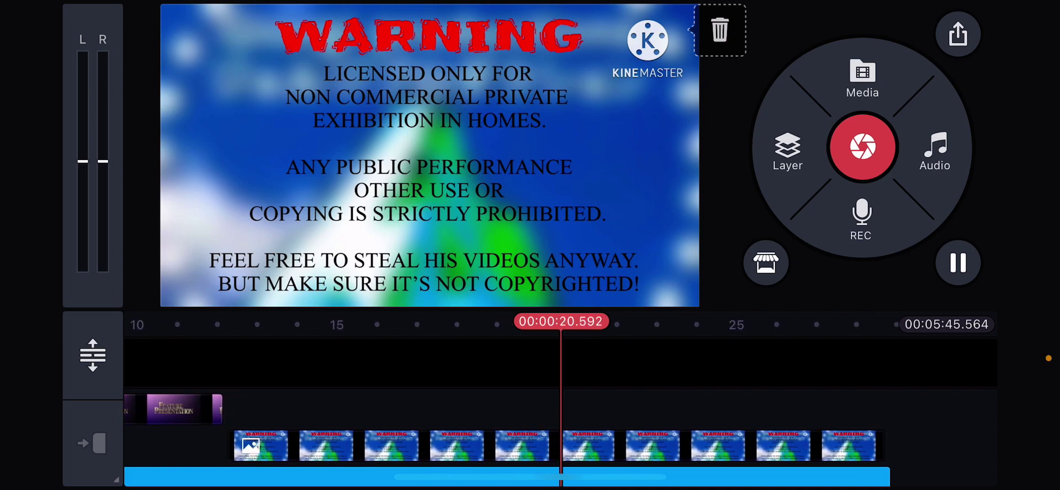
click(538, 447)
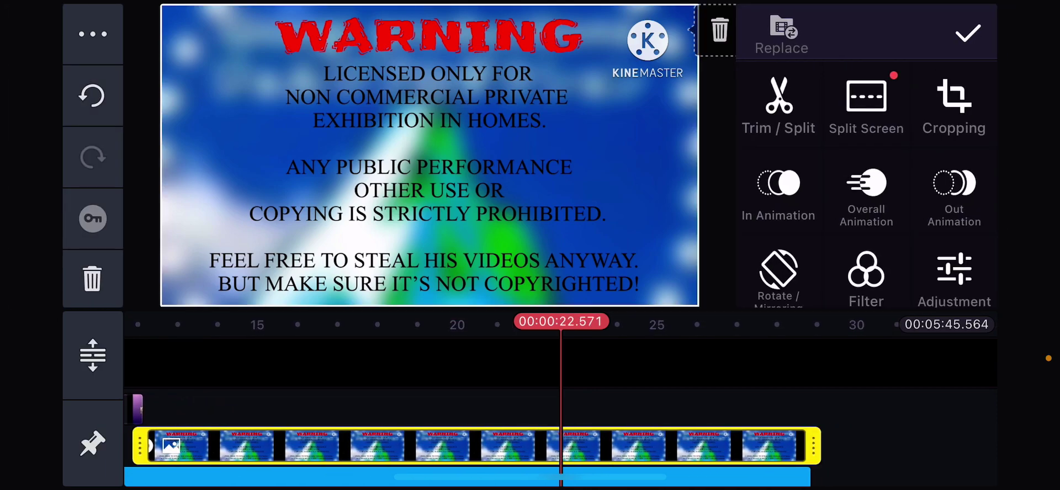
Step: Bring the Color Inversion effect layer to front over the WARNING layer
drag(538, 409, 191, 409)
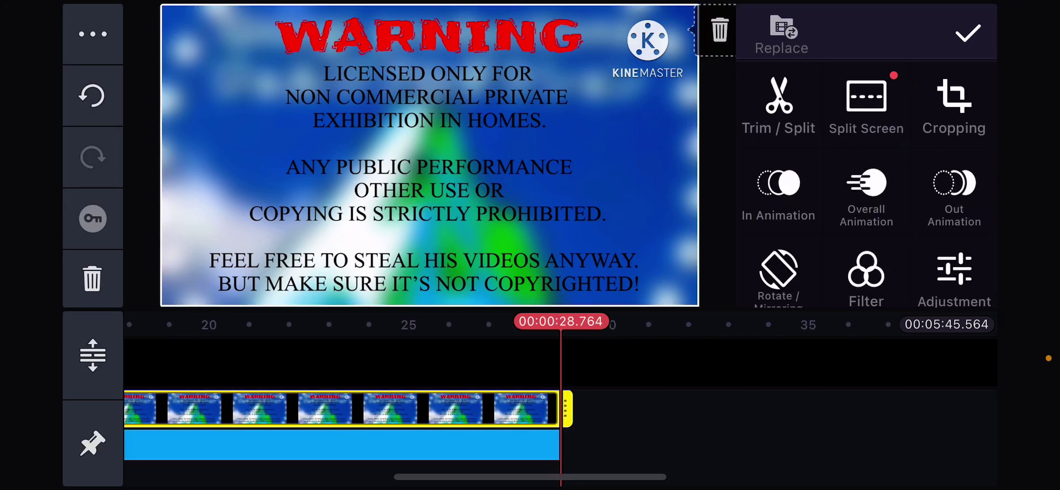
click(331, 447)
drag(332, 410, 464, 410)
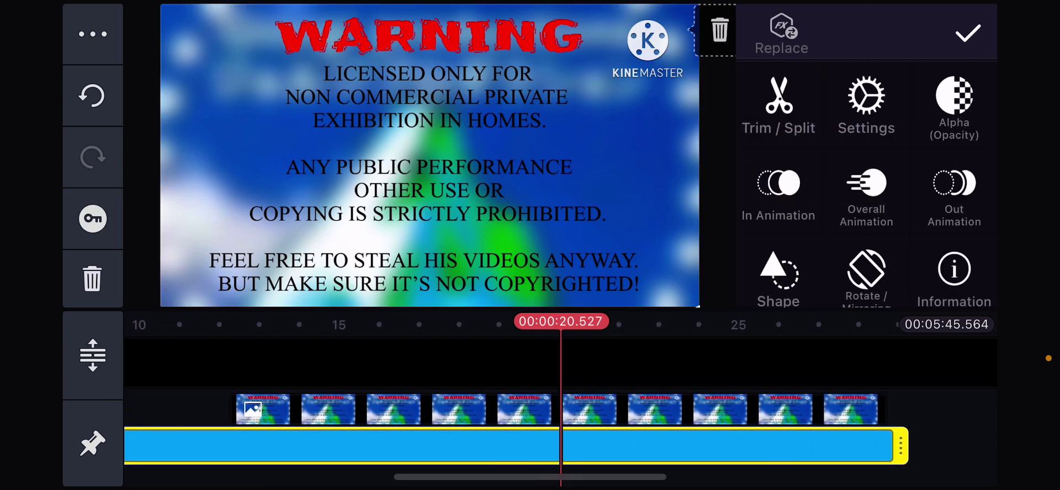
click(91, 34)
click(277, 123)
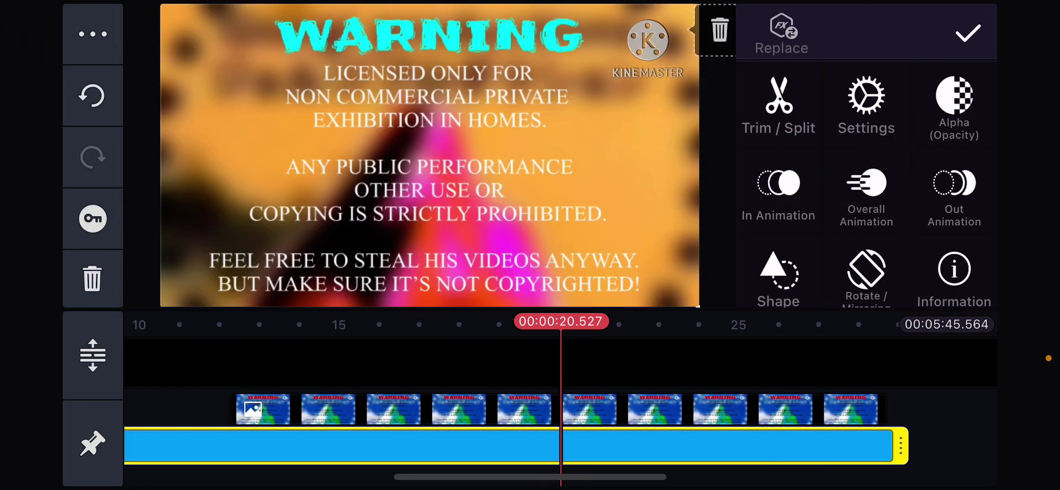
click(968, 34)
drag(332, 409, 912, 410)
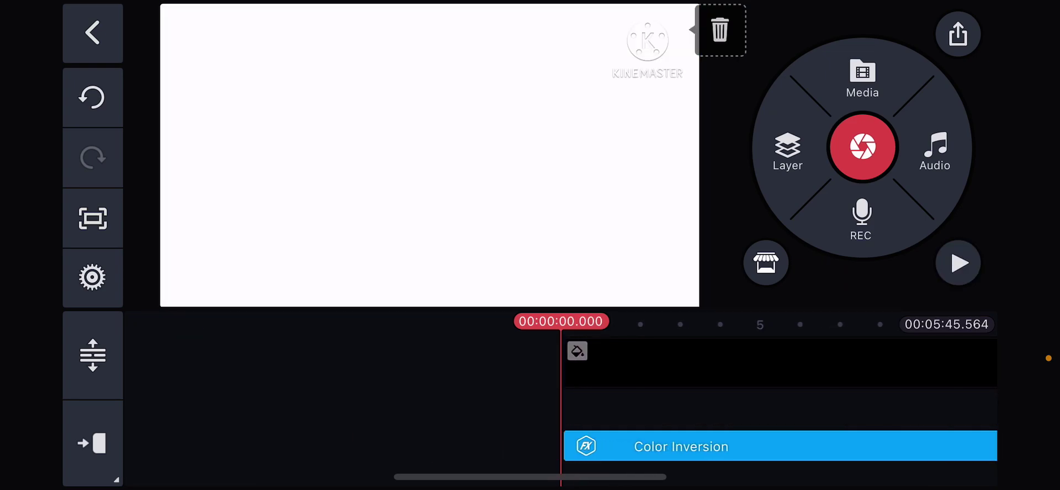
click(959, 263)
Step: Open voice recording, close it without recording, and reposition the timeline
click(862, 217)
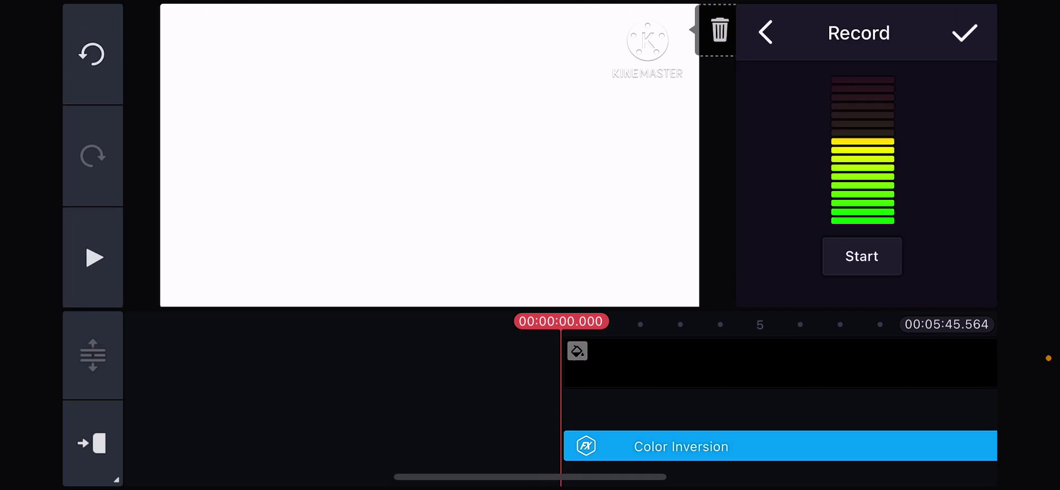
drag(745, 373, 480, 373)
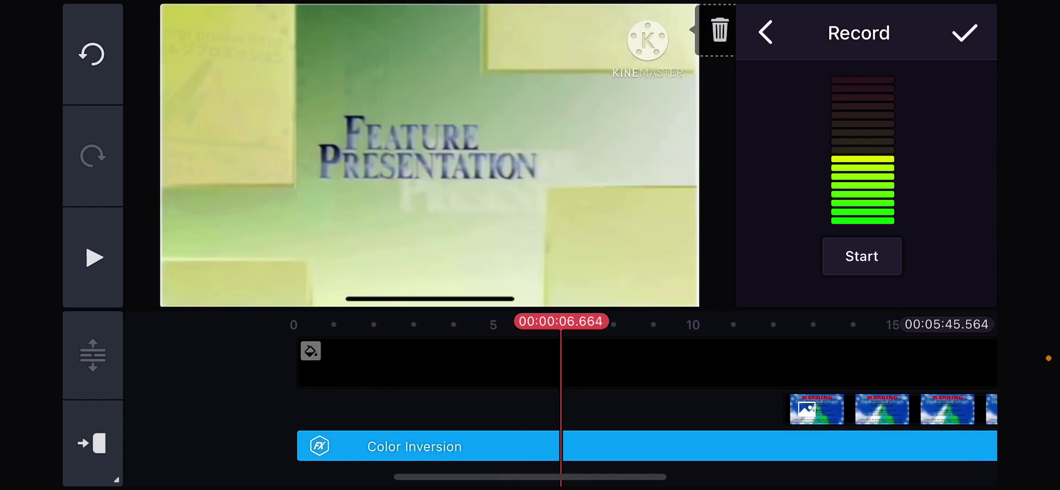
click(765, 32)
drag(415, 373, 688, 373)
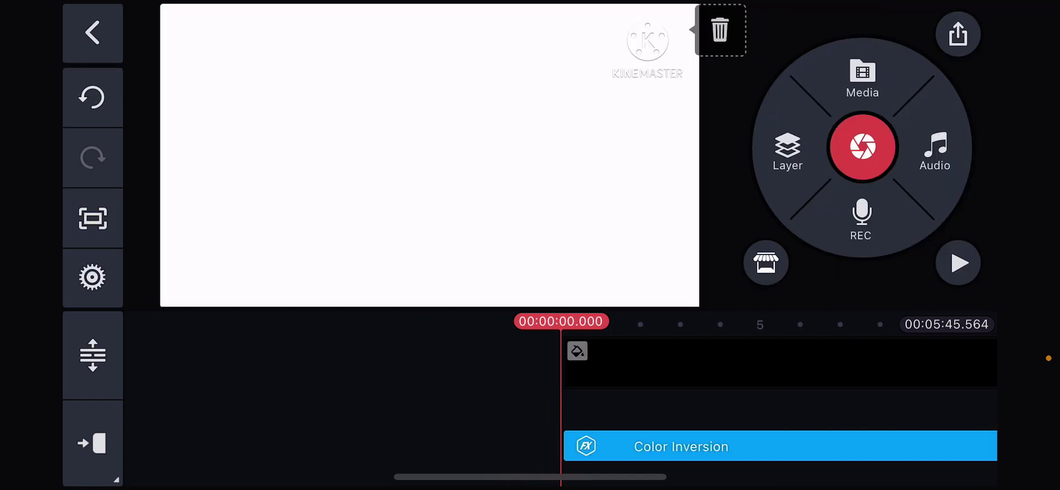
Step: Play to about 3.5 s, pause, and start recording a voiceover
click(958, 264)
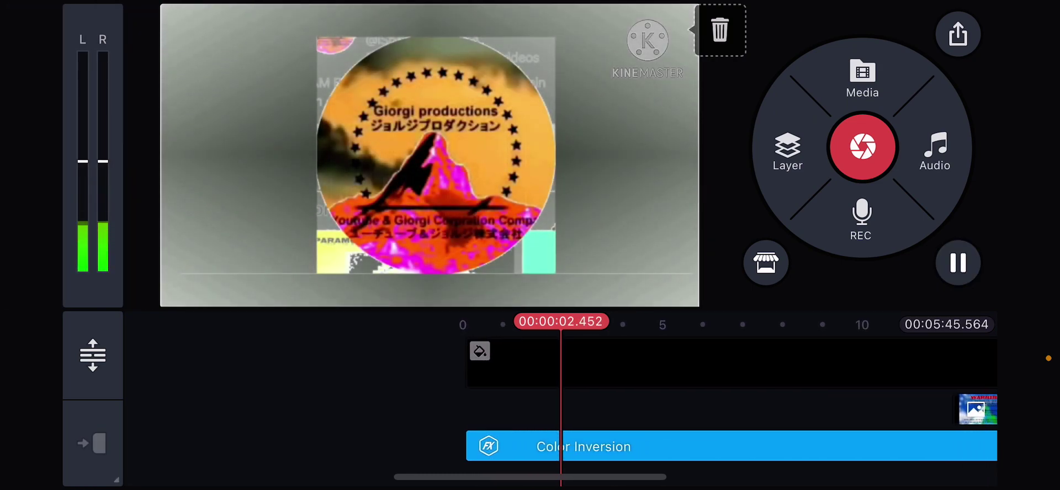
click(958, 264)
click(860, 218)
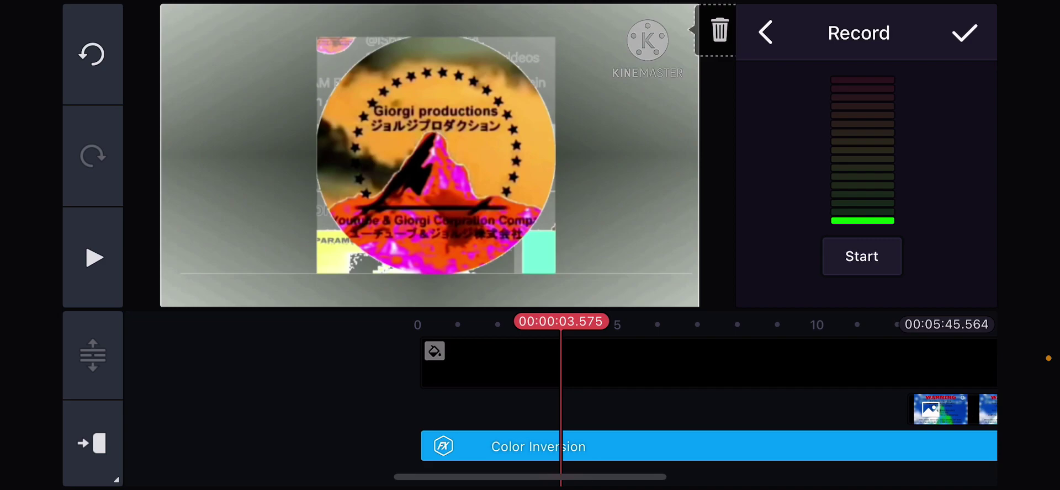
click(861, 256)
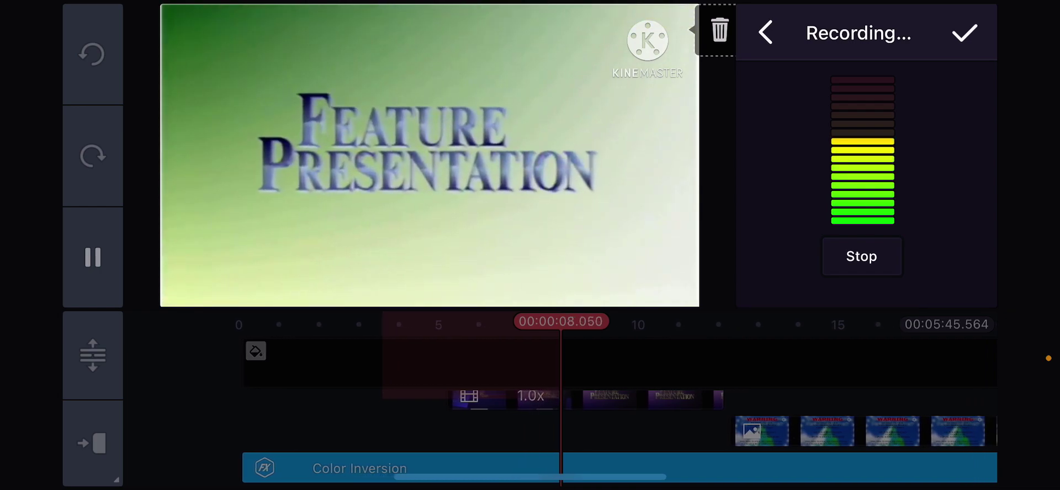
Step: Finish the voiceover recording and raise its volume to 200
click(862, 255)
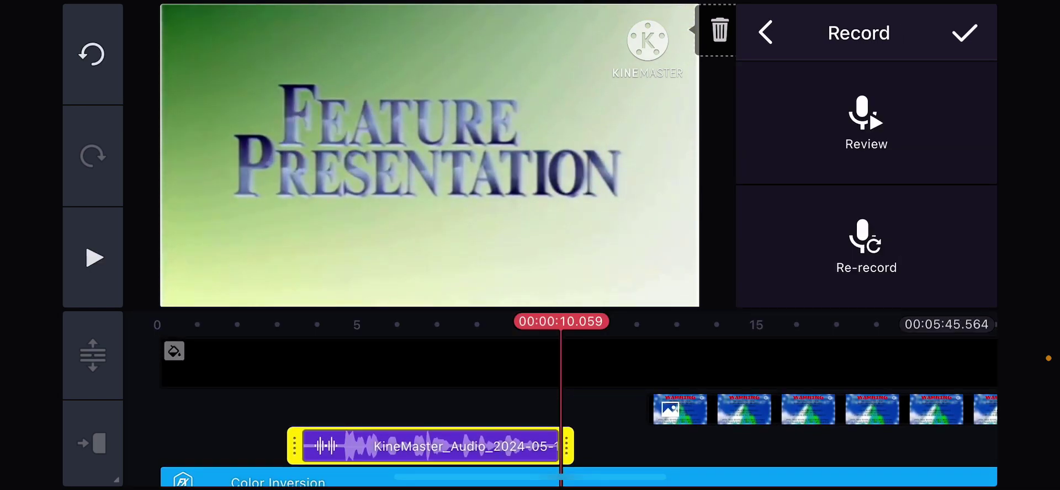
click(965, 34)
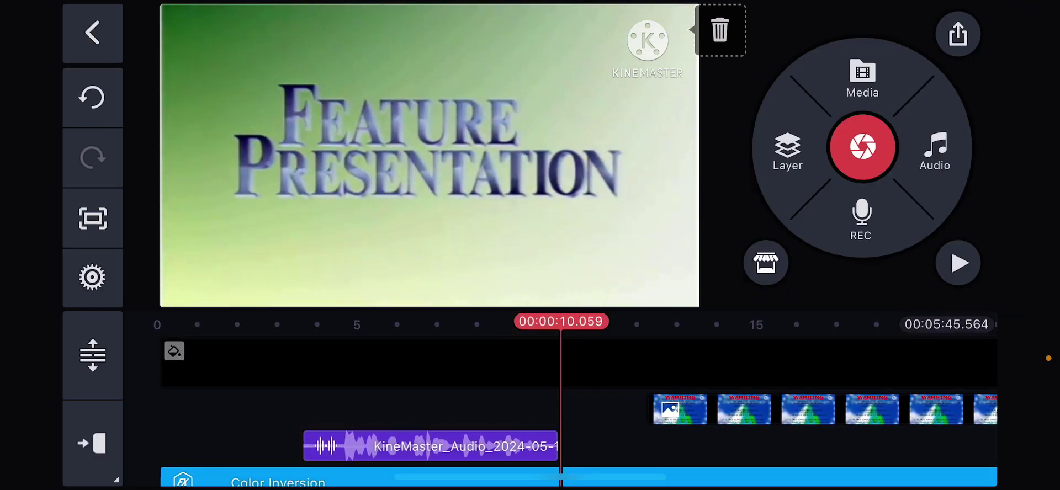
click(431, 446)
click(867, 108)
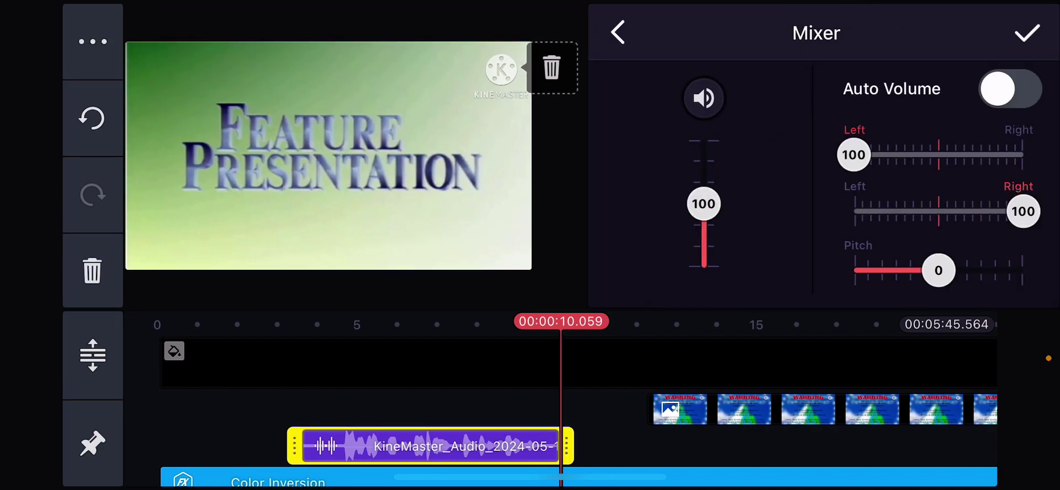
drag(641, 204, 642, 140)
click(964, 34)
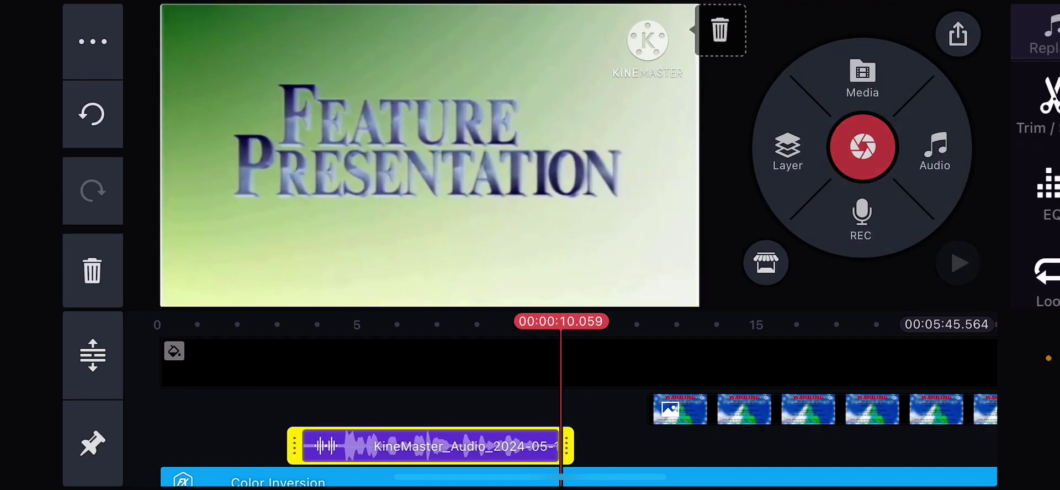
Step: Lower the voiceover pitch to -2 and duplicate the clip
click(431, 447)
click(954, 195)
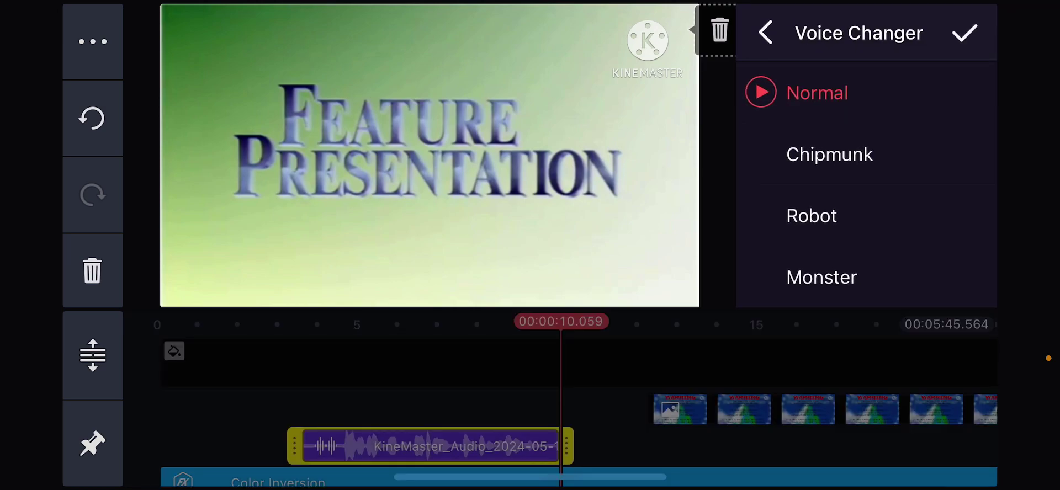
click(766, 32)
click(866, 108)
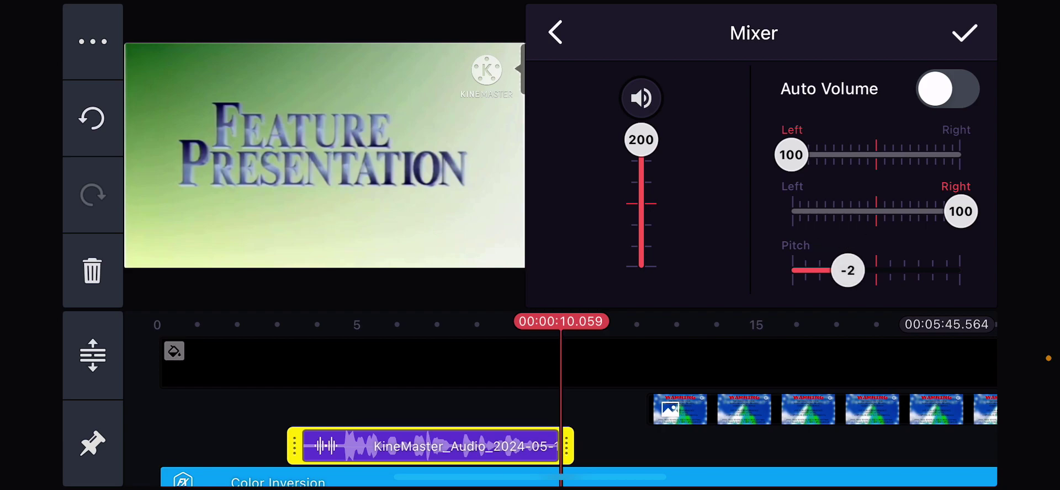
click(965, 32)
scroll(868, 166, down, 3)
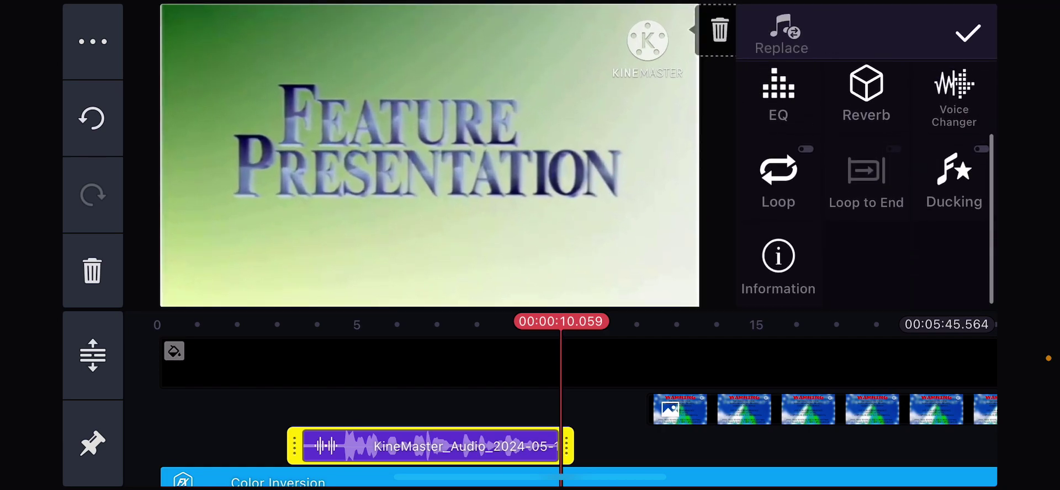
click(93, 42)
click(256, 76)
Step: Play the sequence to hear both voiceover copies, then pause
click(968, 33)
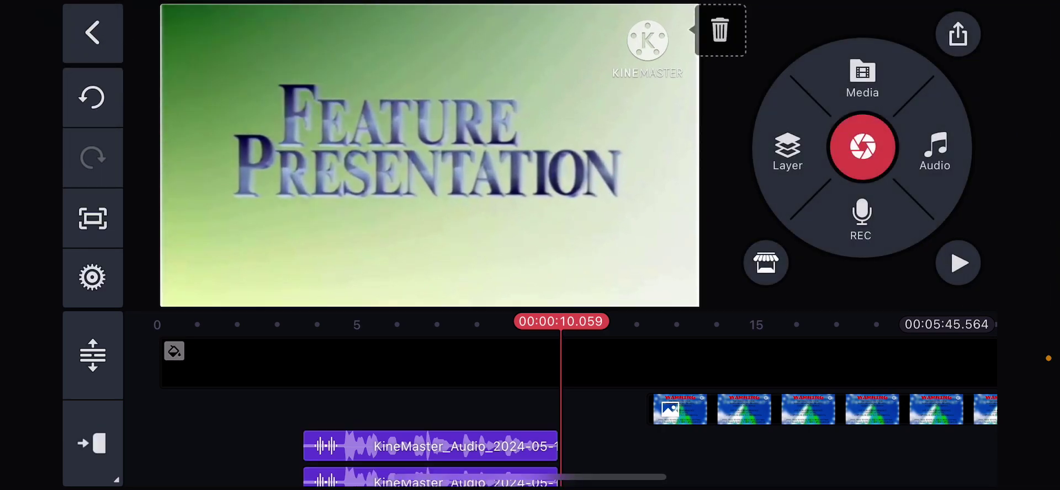
click(959, 264)
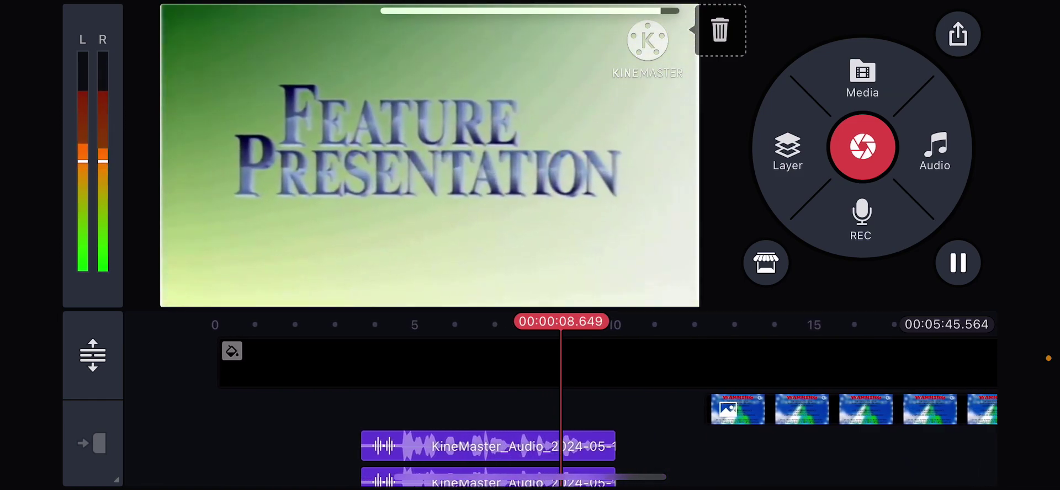
click(959, 264)
Step: Set the lower voiceover copy's pitch to -6 and play it back
click(498, 476)
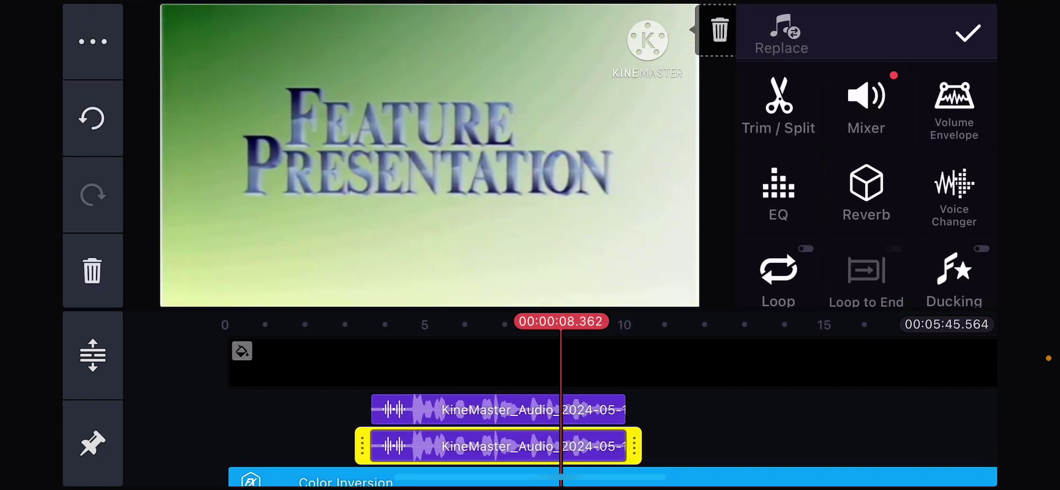
click(867, 108)
drag(834, 271, 791, 271)
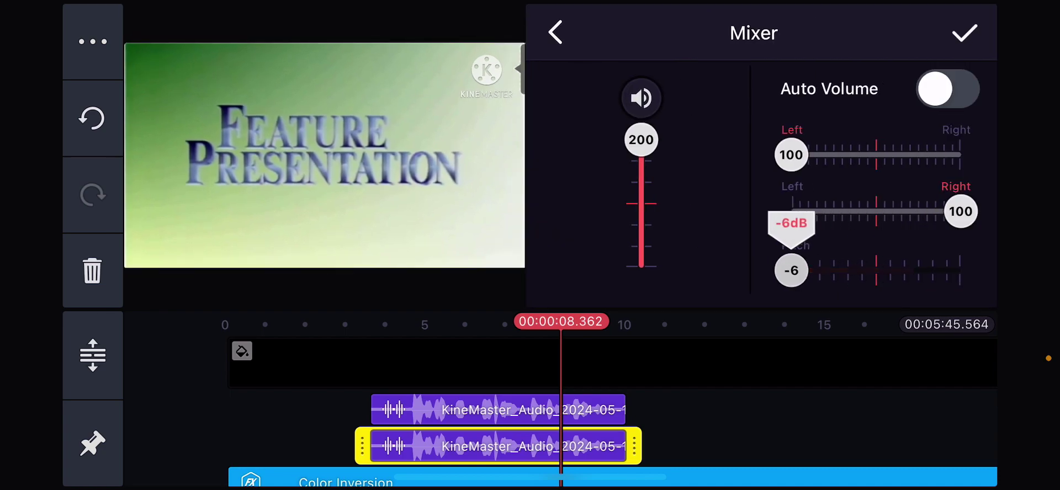
click(964, 33)
click(958, 263)
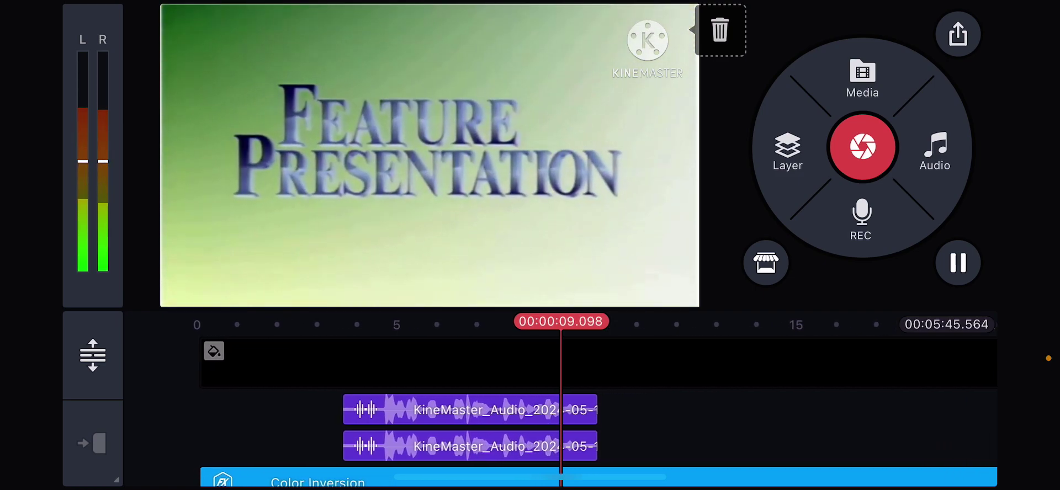
Step: Duplicate the second voiceover copy to make a third
click(959, 264)
click(497, 446)
click(93, 42)
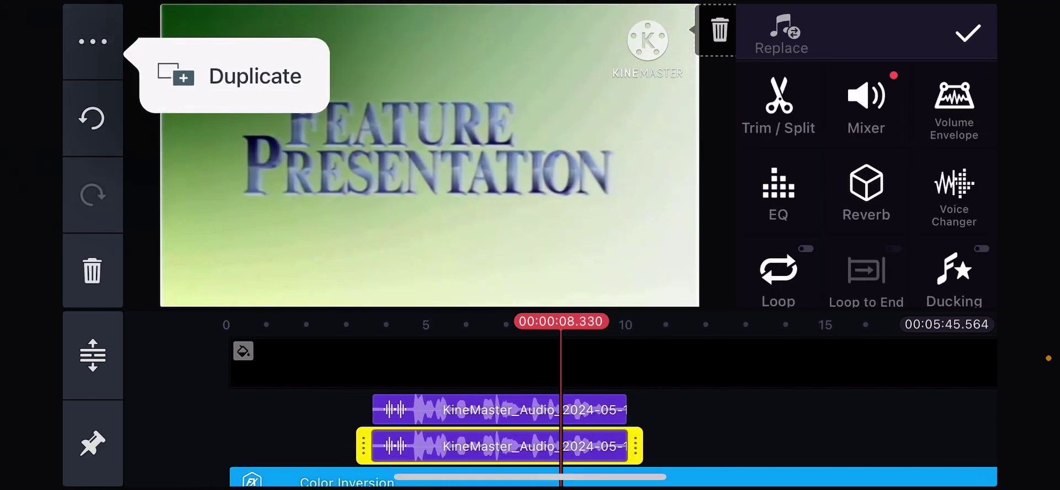
click(156, 52)
click(968, 33)
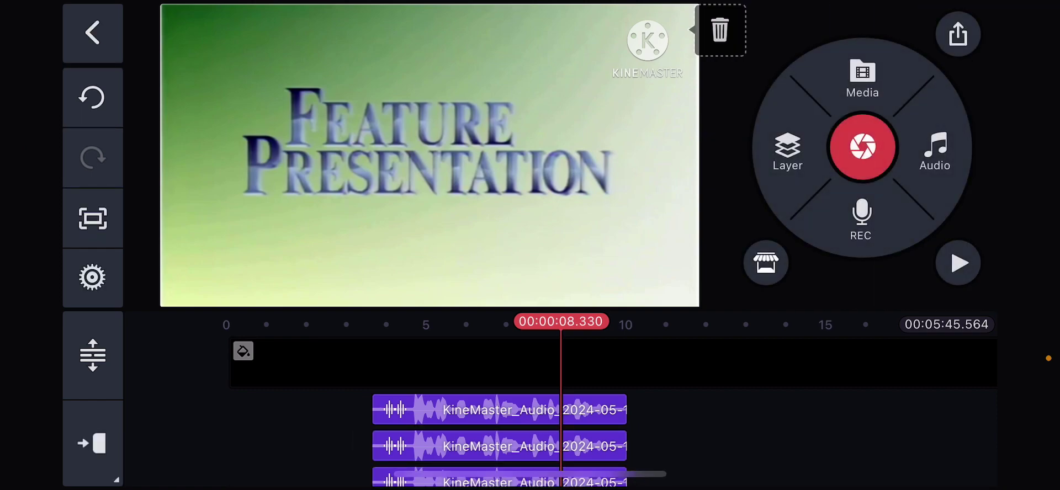
Step: Apply the Monster voice effect to the second voiceover copy
click(497, 447)
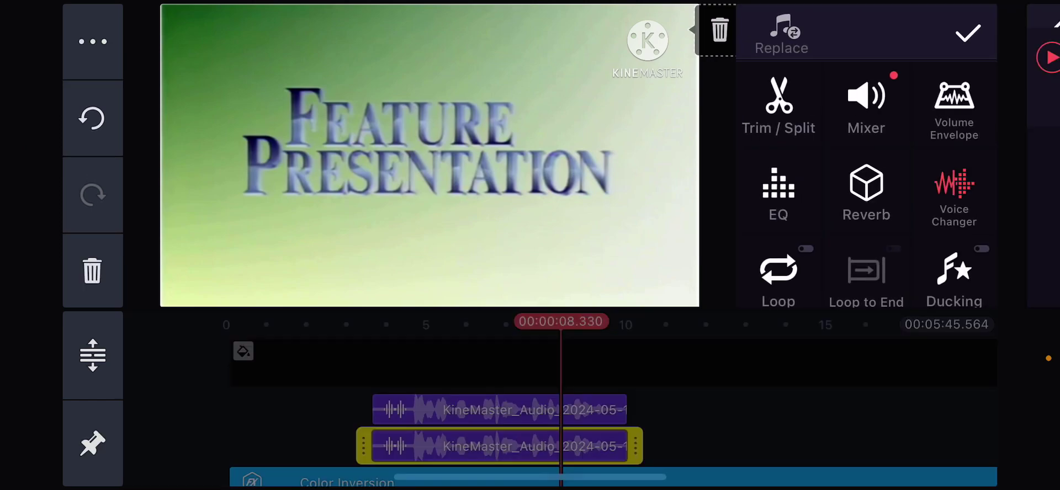
click(954, 196)
click(761, 278)
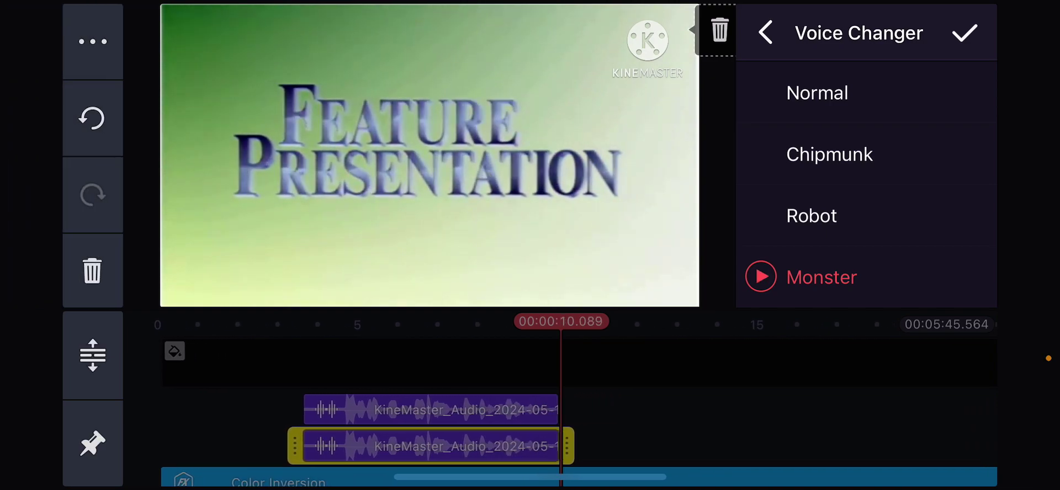
click(965, 33)
click(431, 447)
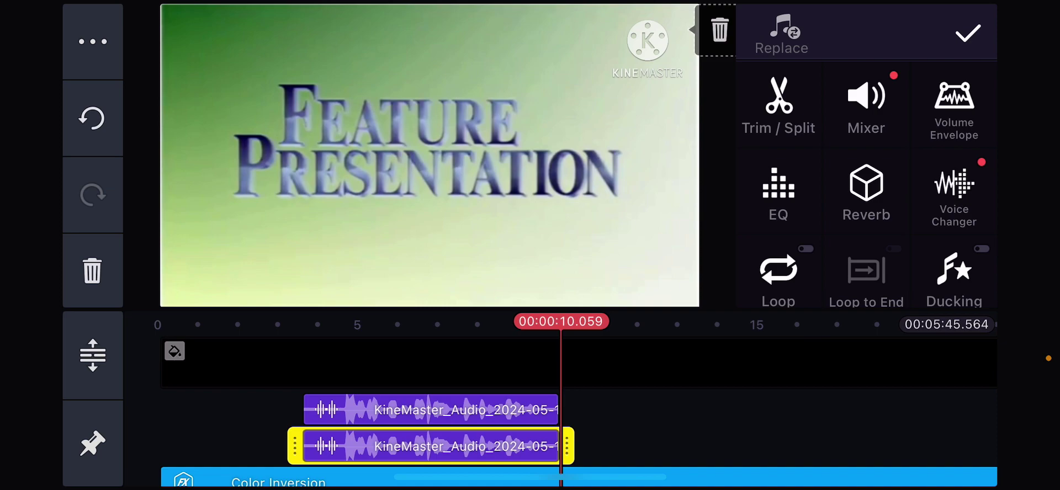
drag(497, 414, 518, 365)
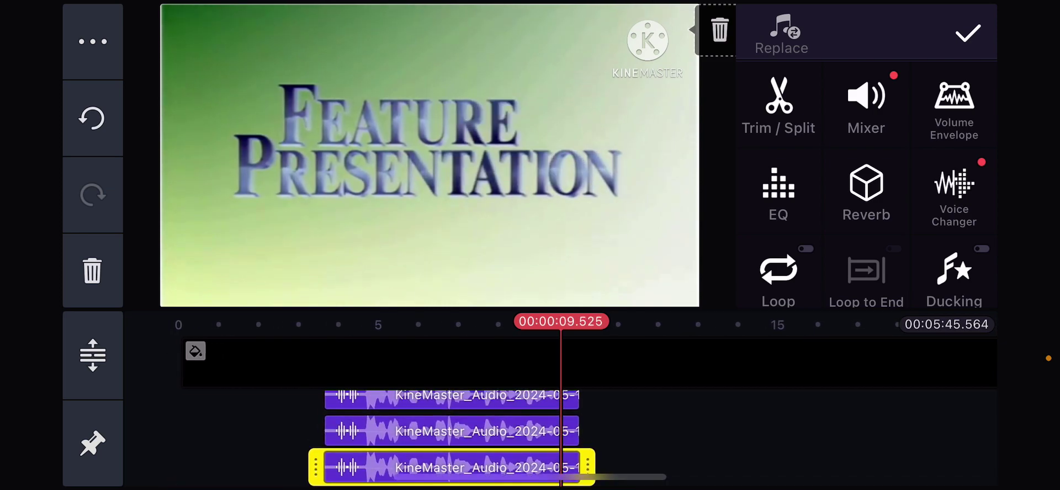
drag(456, 398, 458, 411)
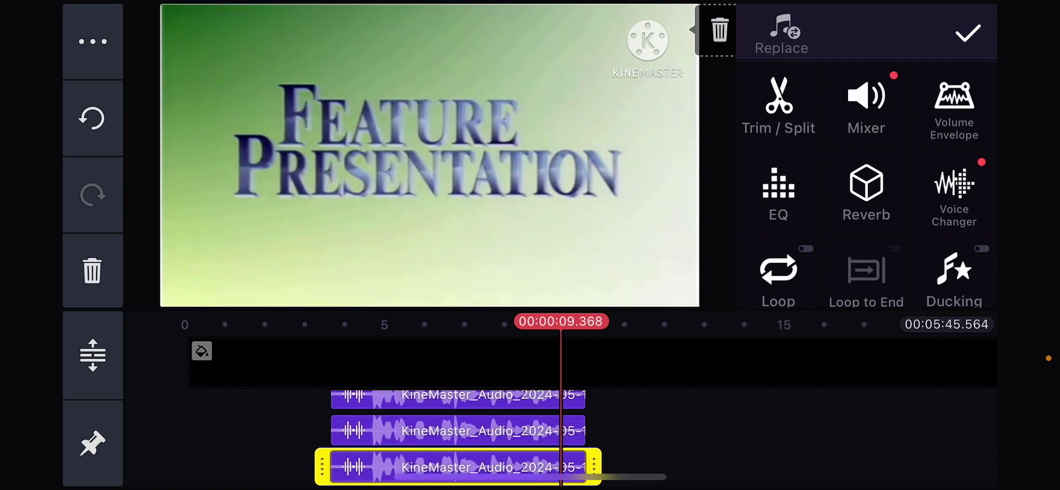
Step: Scrub the timeline to the WARNING section and select the WARNING clip
click(968, 34)
drag(746, 431, 249, 431)
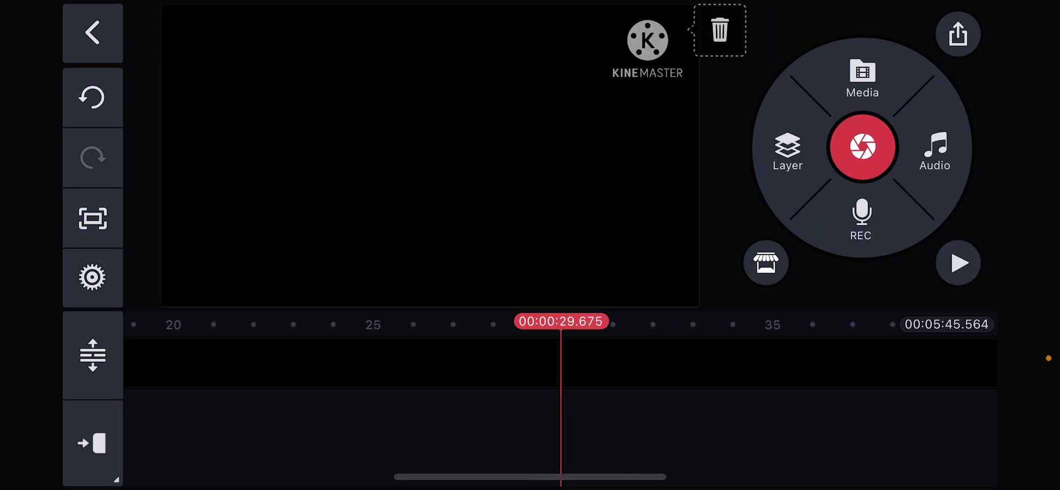
drag(331, 431, 531, 431)
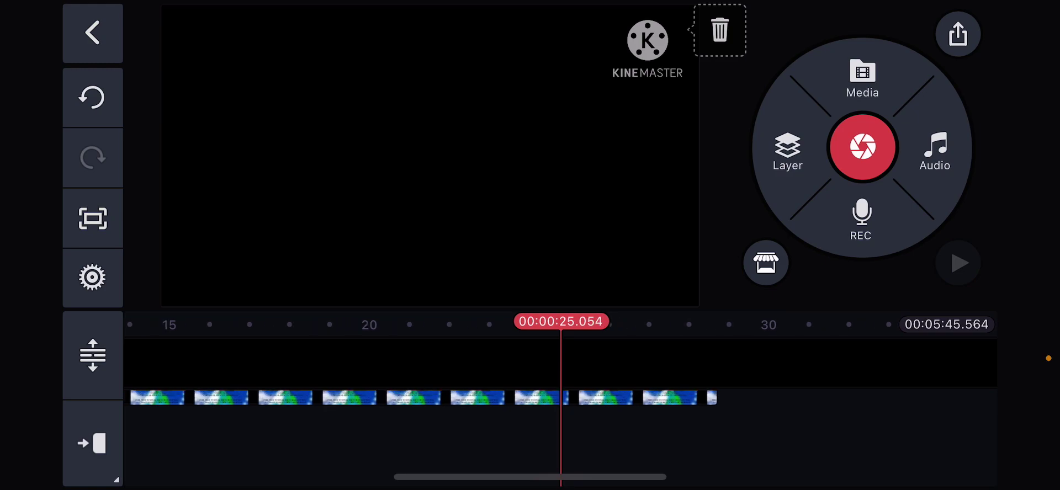
drag(663, 431, 464, 431)
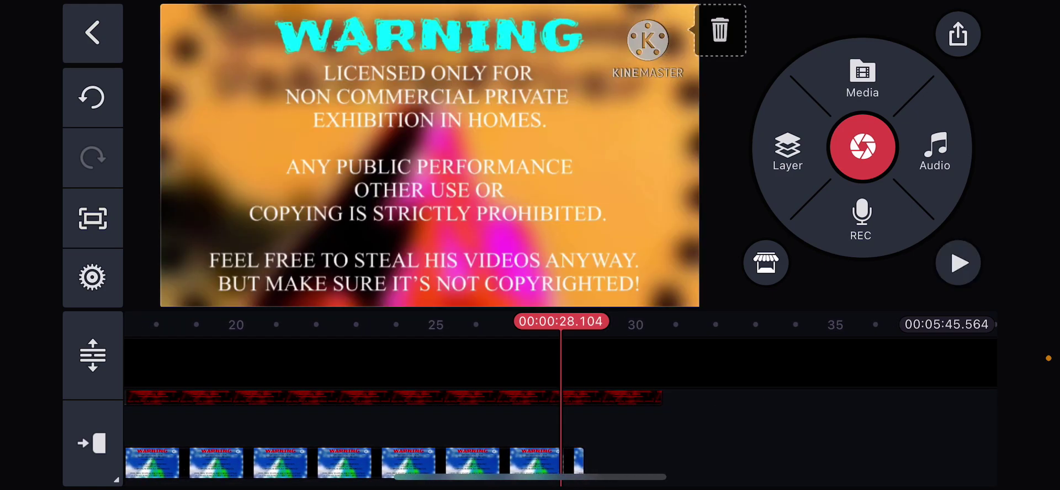
click(464, 462)
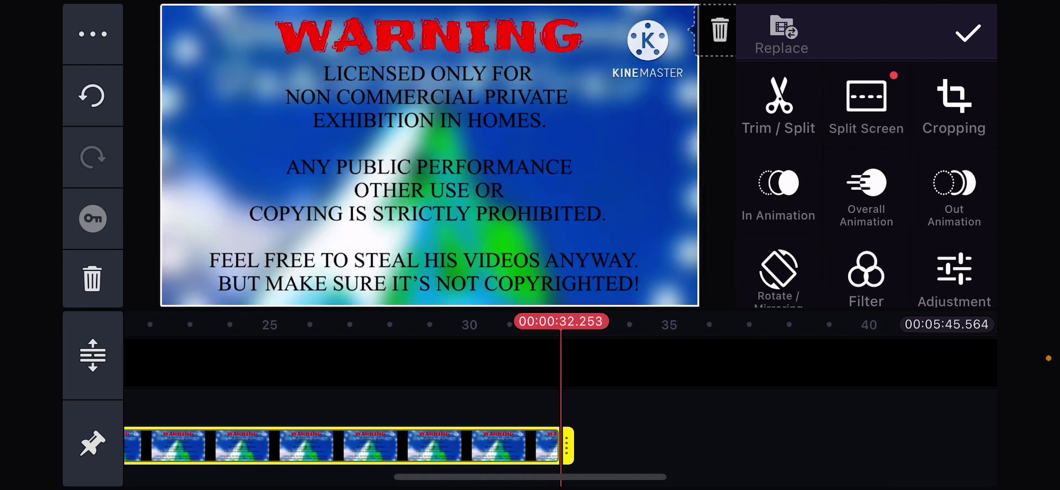
Step: Check the red overlay layer, then select the blue WARNING image near 28 seconds
drag(348, 448, 381, 414)
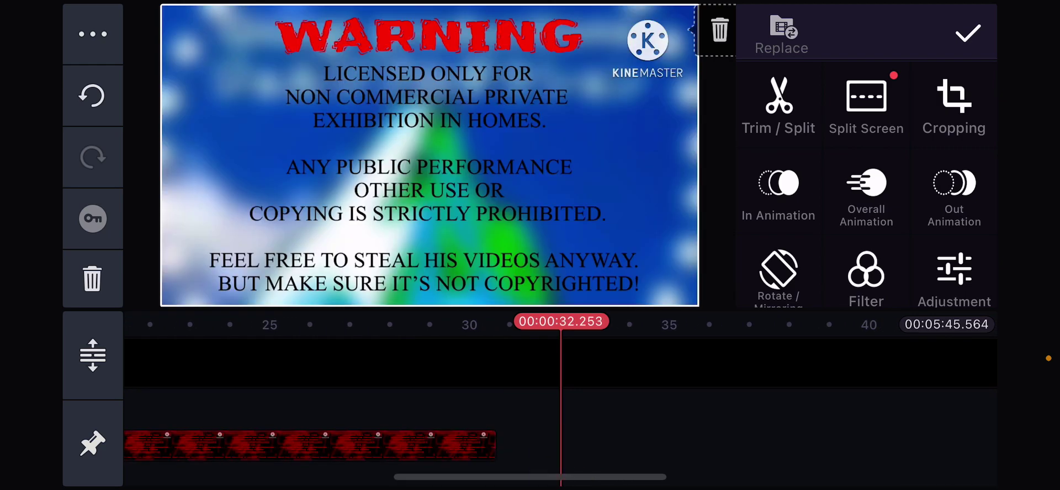
click(332, 406)
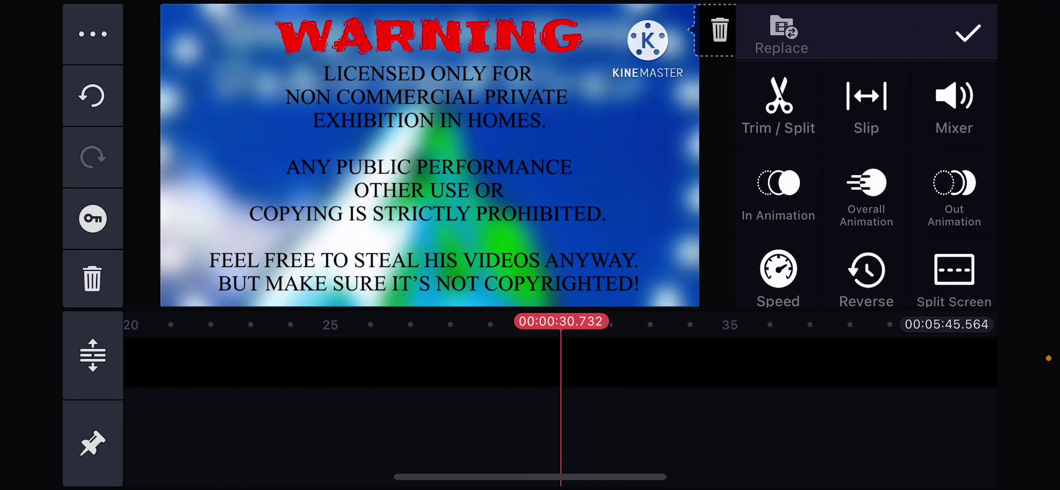
mouse_move(332, 411)
mouse_down()
mouse_move(497, 447)
mouse_move(497, 398)
mouse_up()
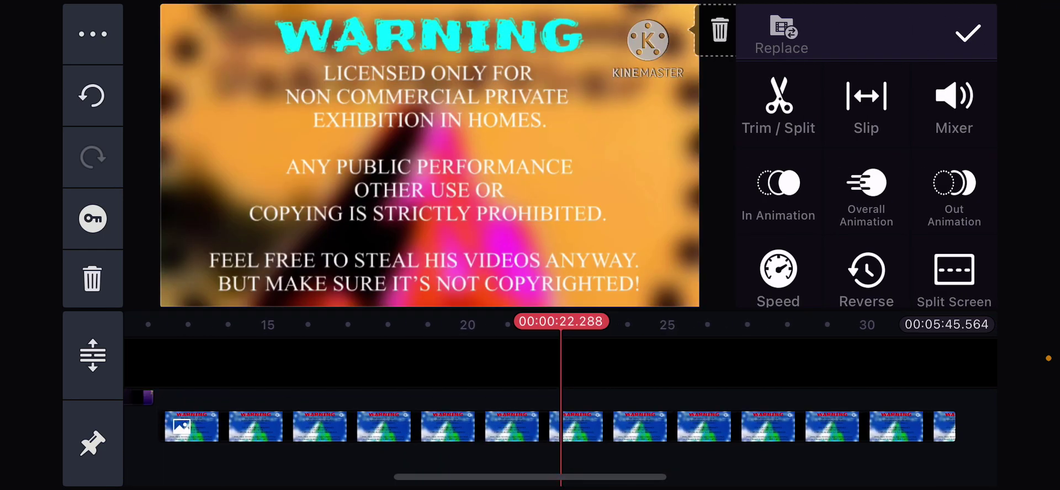
drag(497, 463, 414, 398)
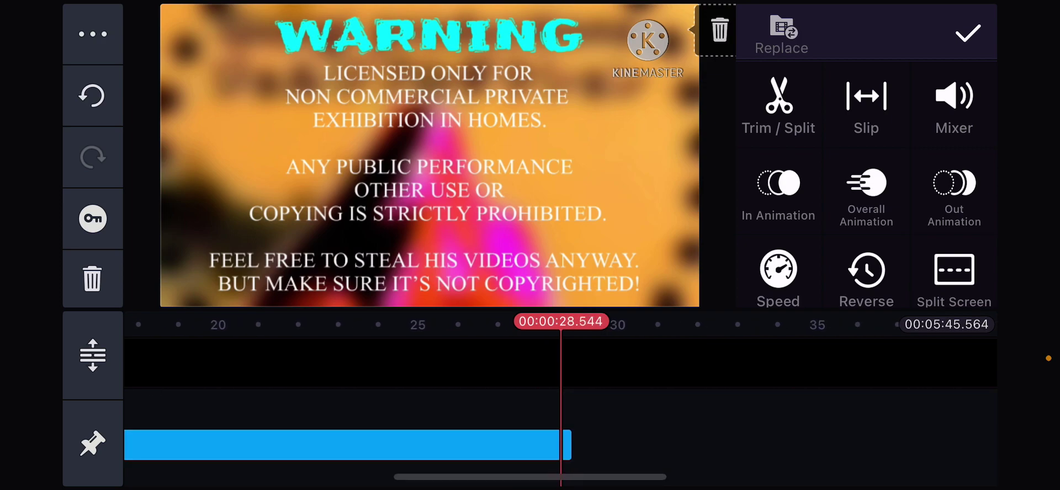
drag(415, 447, 410, 398)
scroll(372, 447, down, 2)
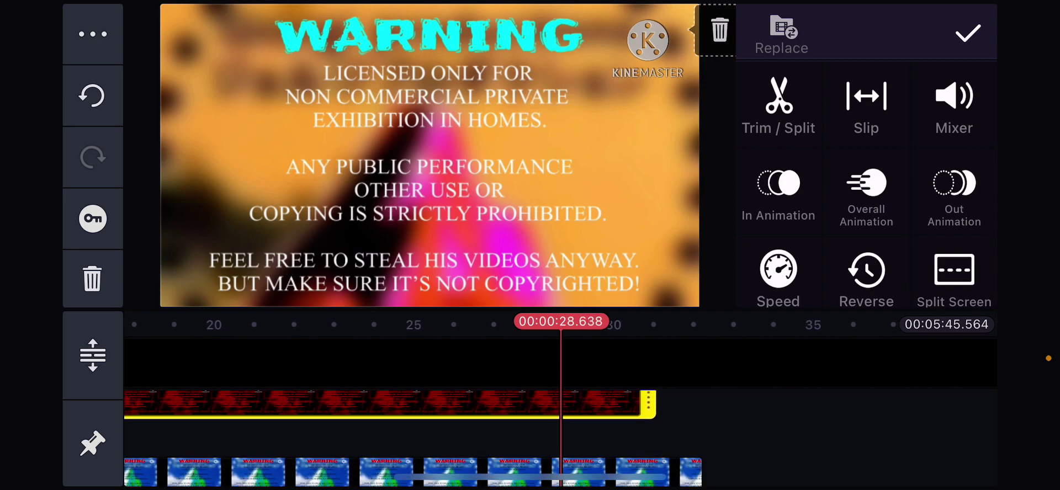
click(373, 447)
Step: Trim the WARNING image's end slightly and give it a Fade out animation
drag(573, 448, 567, 448)
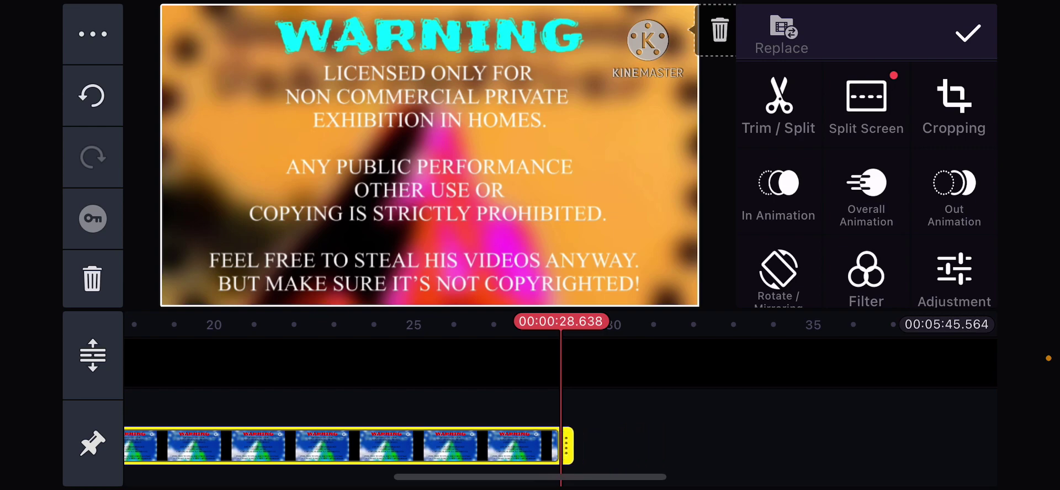
click(954, 195)
click(812, 146)
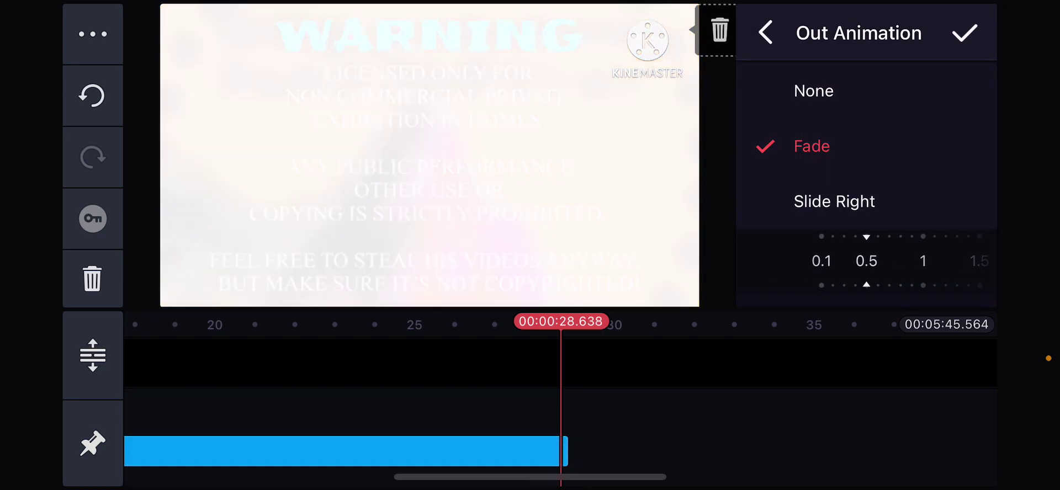
click(965, 33)
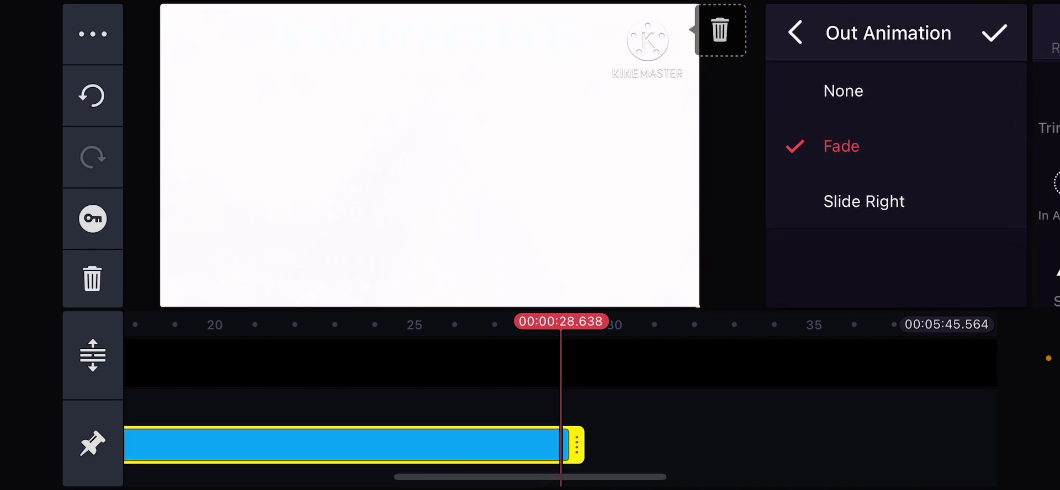
click(954, 195)
click(812, 146)
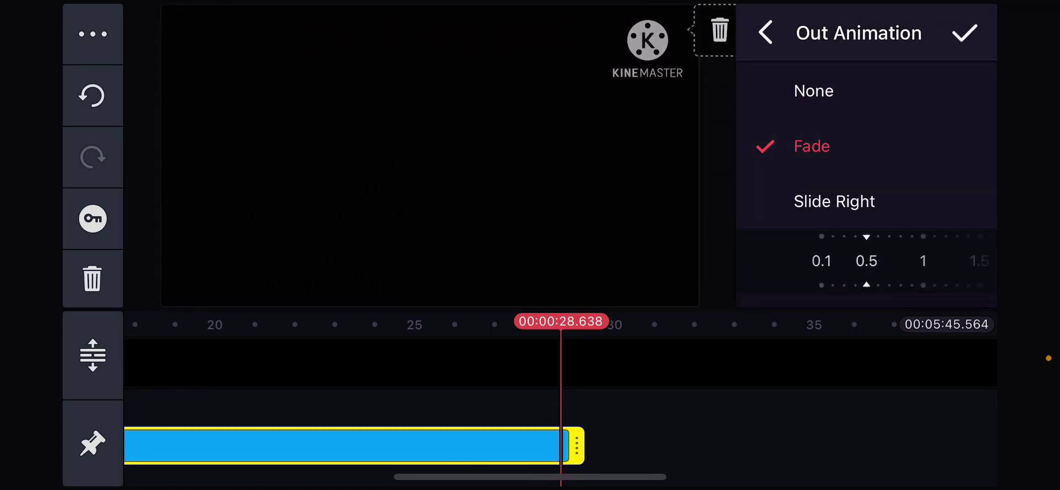
click(965, 34)
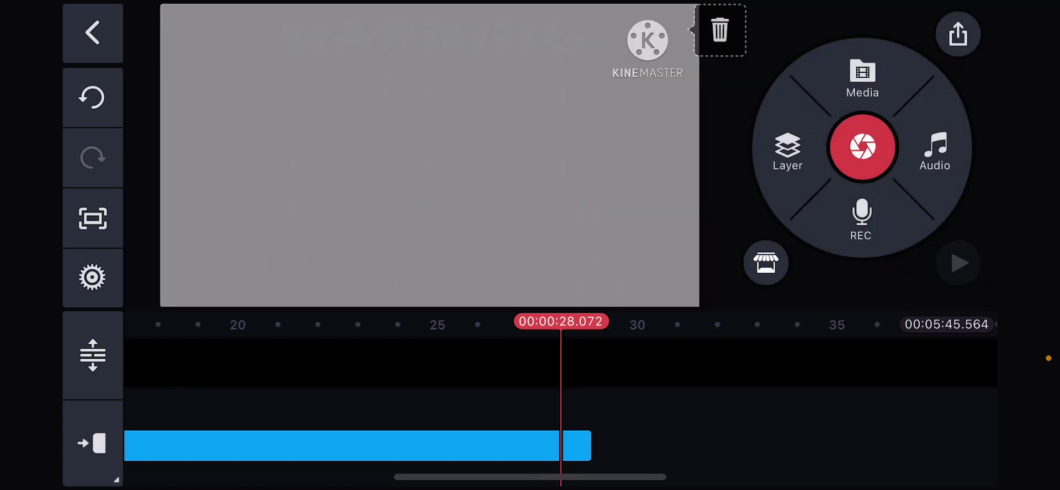
Step: Reselect the WARNING clip and preview its fade-out around 28.5 seconds
mouse_move(530, 365)
mouse_down()
mouse_move(563, 365)
mouse_move(546, 364)
mouse_up()
click(539, 445)
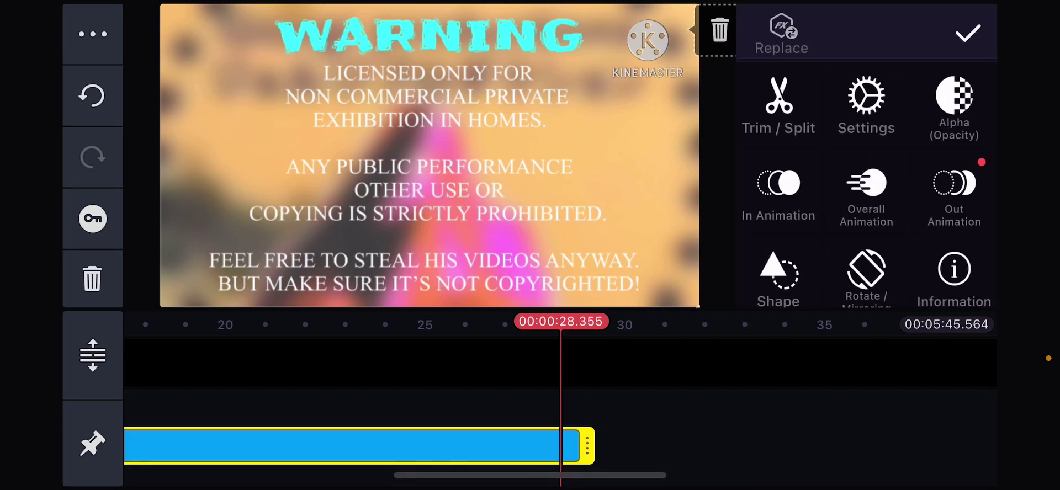
click(967, 34)
mouse_move(563, 365)
mouse_down()
mouse_move(575, 365)
mouse_move(564, 365)
mouse_up()
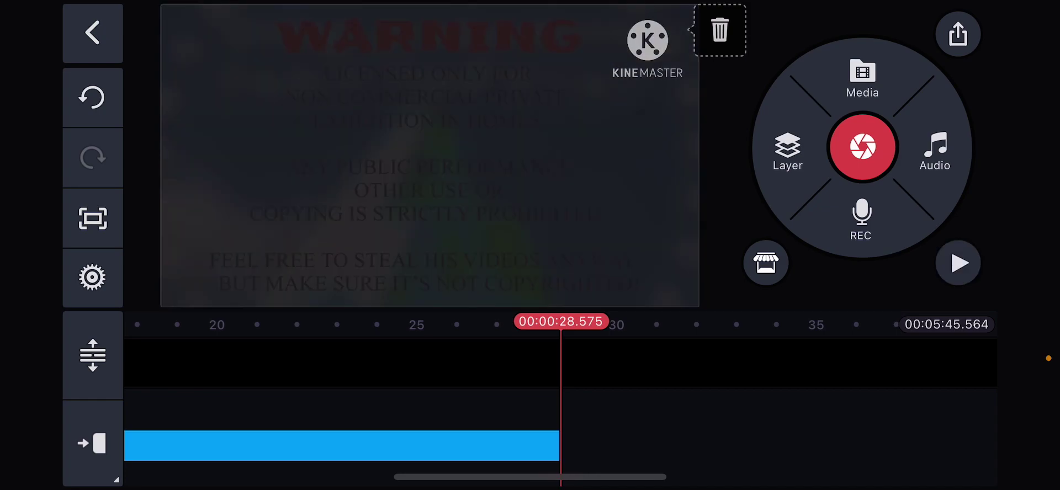
click(341, 446)
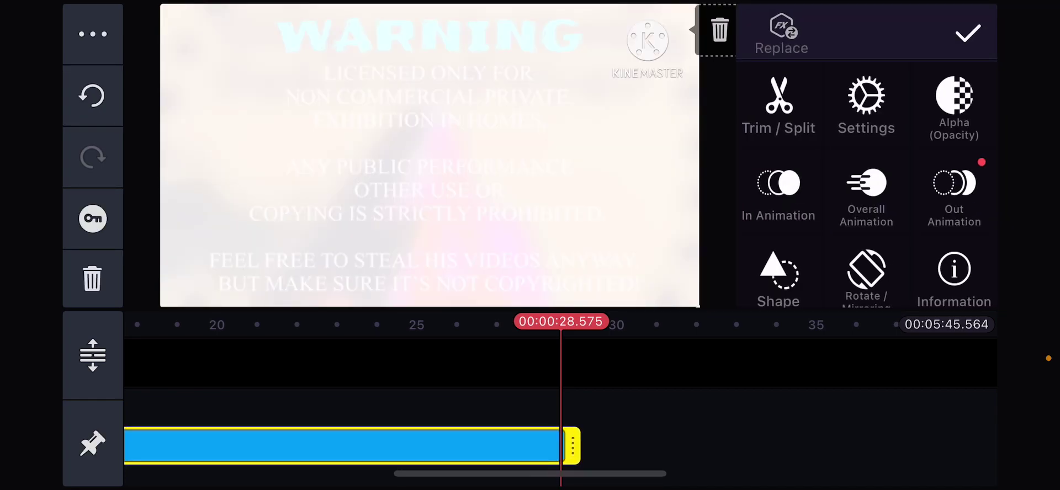
click(563, 364)
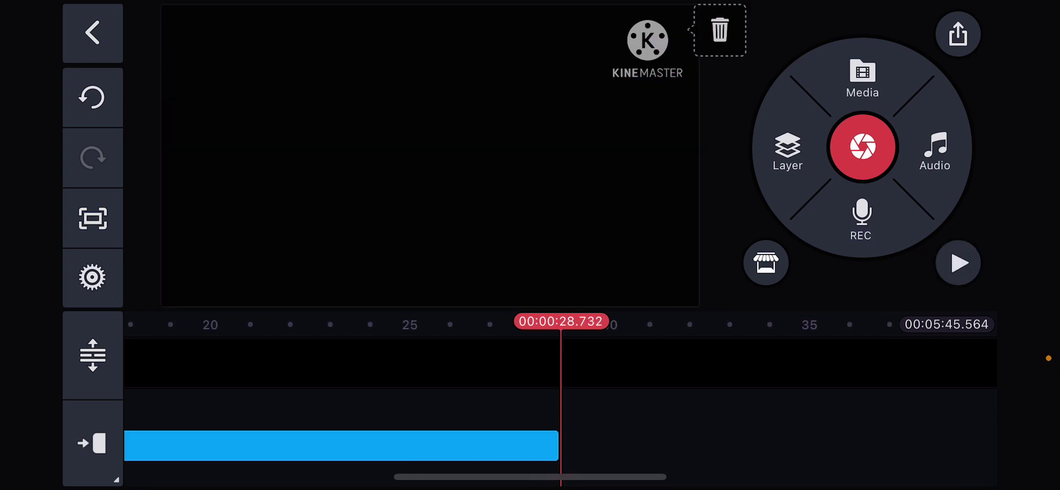
Step: Open Trim/Split on the clip under the playhead and leave it unchanged
click(341, 364)
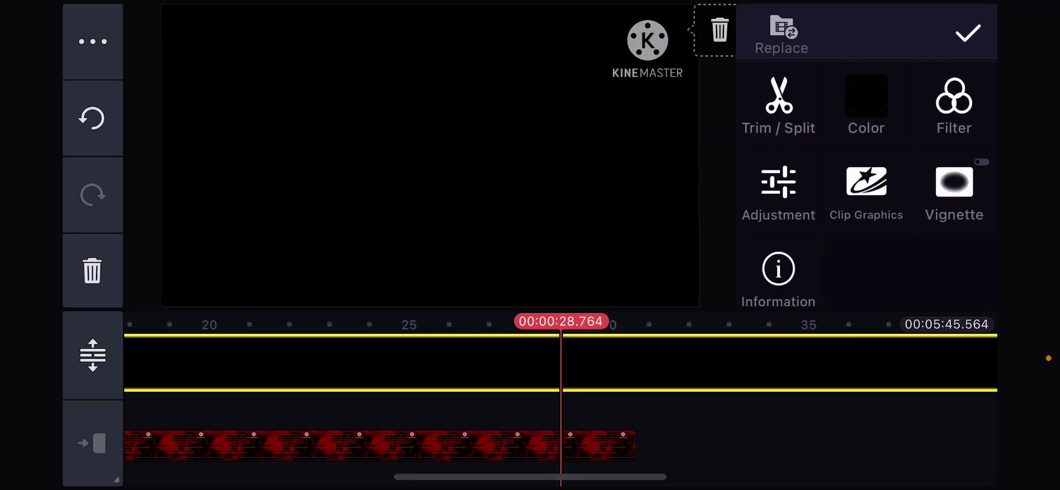
click(811, 99)
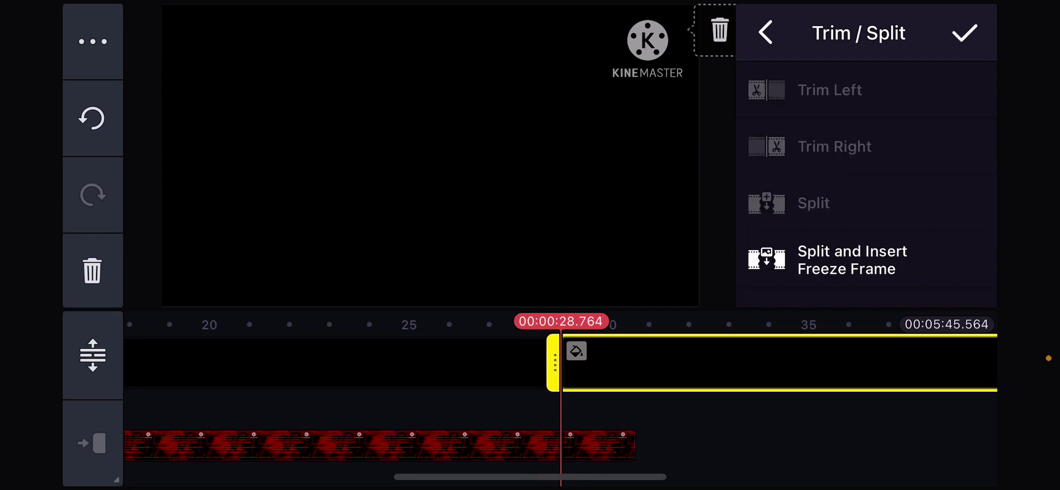
click(964, 33)
click(958, 262)
Step: Pull the red clip's right edge in so it ends around 14 seconds
click(341, 446)
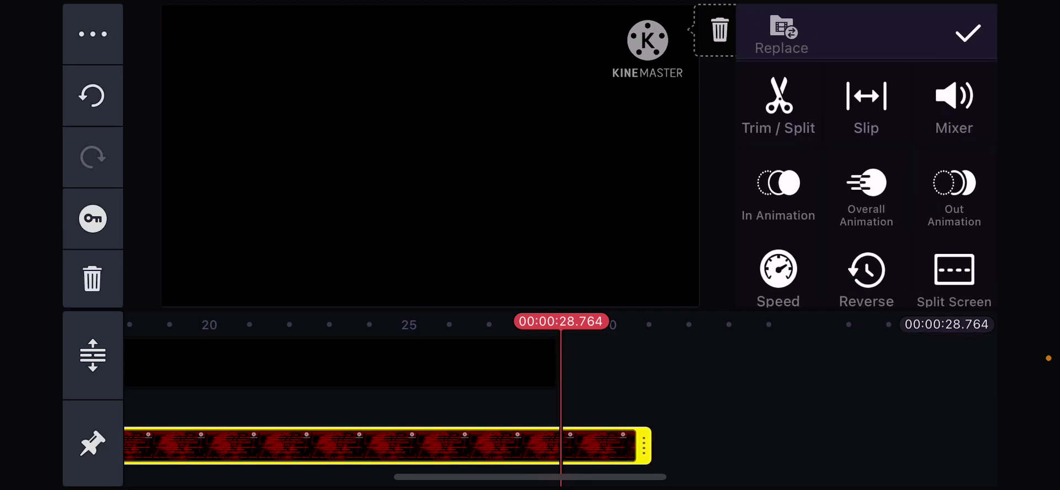
drag(634, 445, 567, 446)
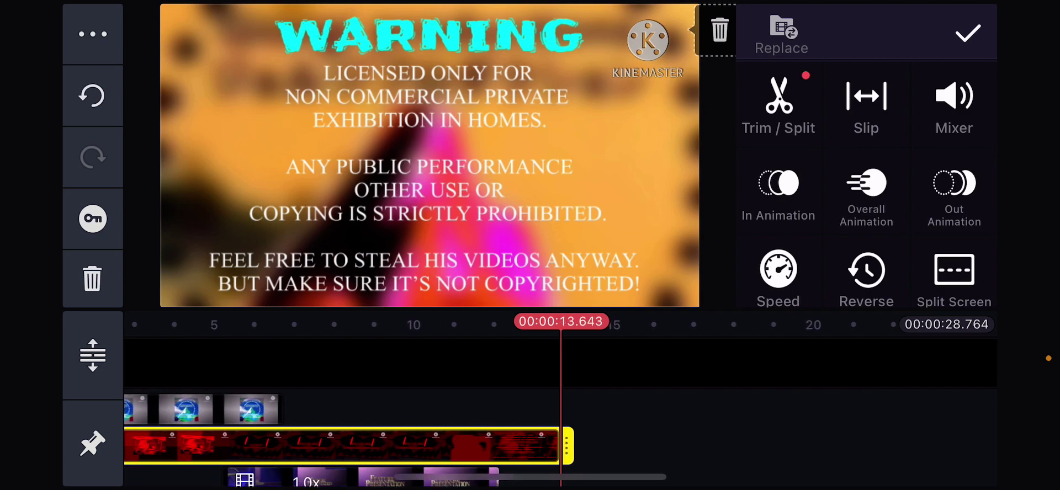
mouse_move(497, 365)
mouse_down()
mouse_move(249, 365)
mouse_move(746, 364)
mouse_up()
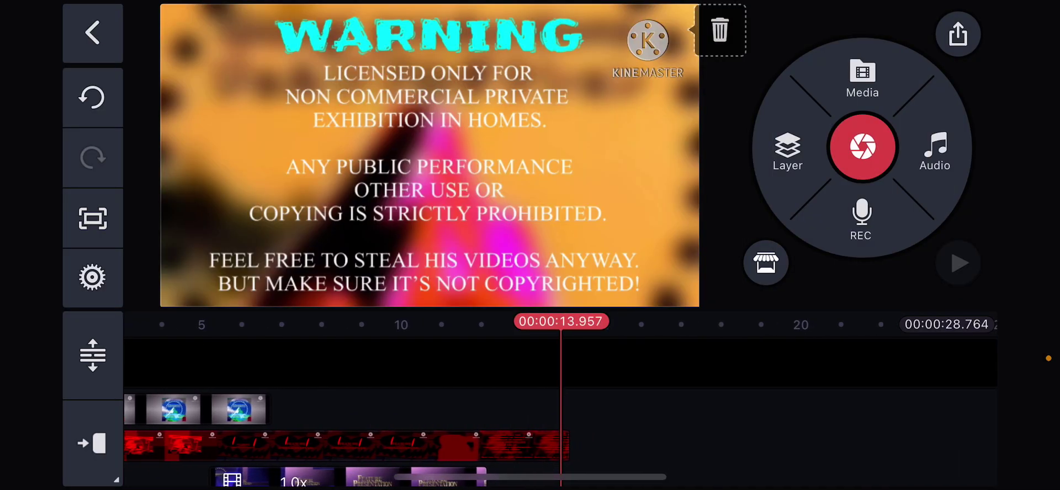
click(663, 361)
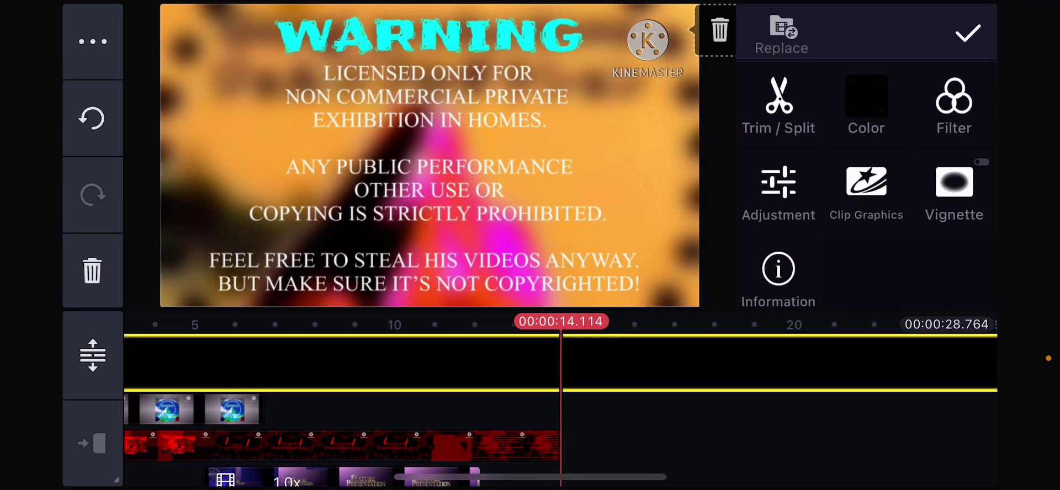
drag(414, 448, 385, 448)
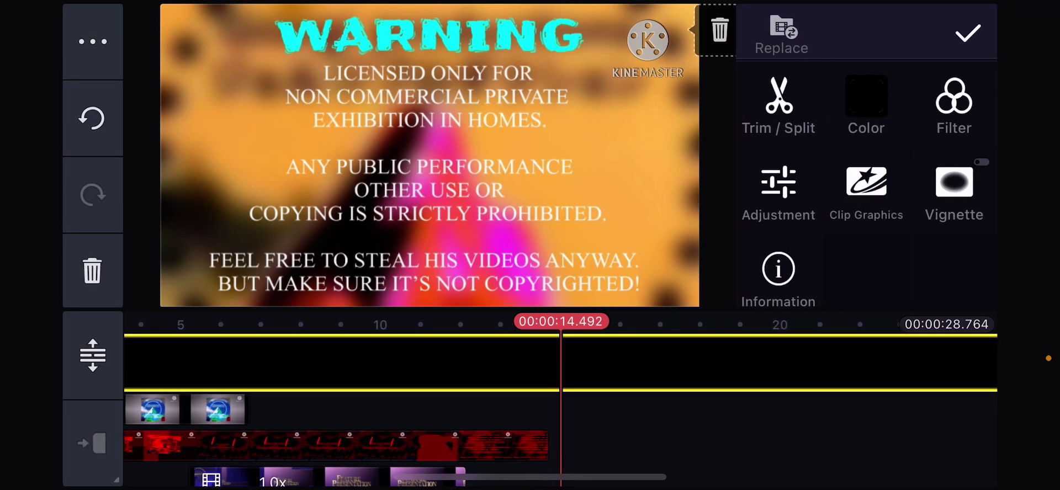
drag(497, 415, 373, 364)
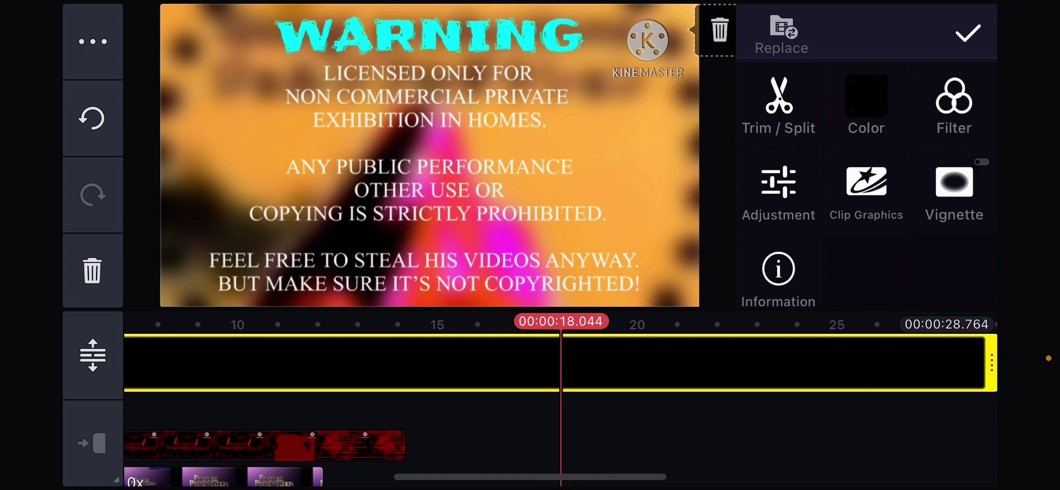
mouse_move(580, 431)
mouse_down()
mouse_move(249, 447)
mouse_move(663, 431)
mouse_up()
click(746, 365)
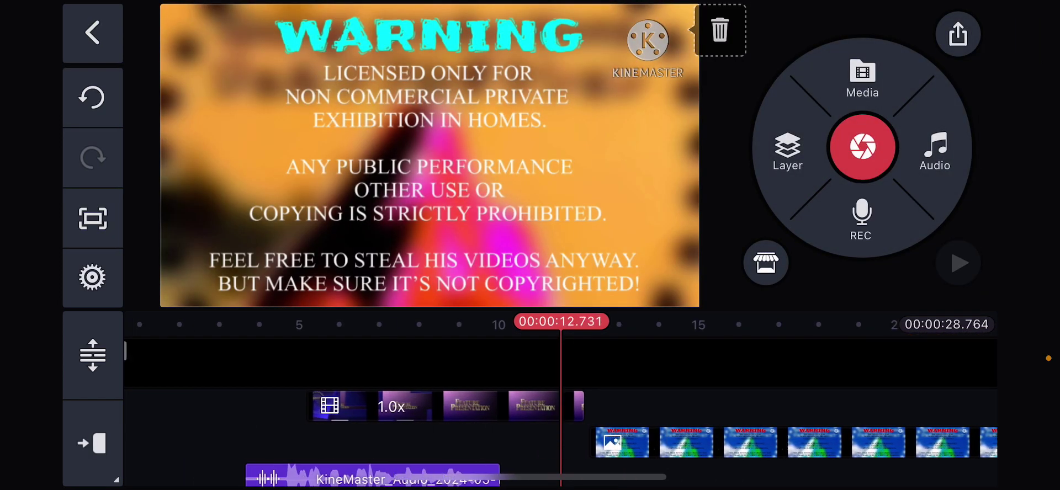
drag(580, 439, 571, 439)
Step: Export at FHD 1080P, 48 fps and 14 Mbps, and start saving the video
click(958, 33)
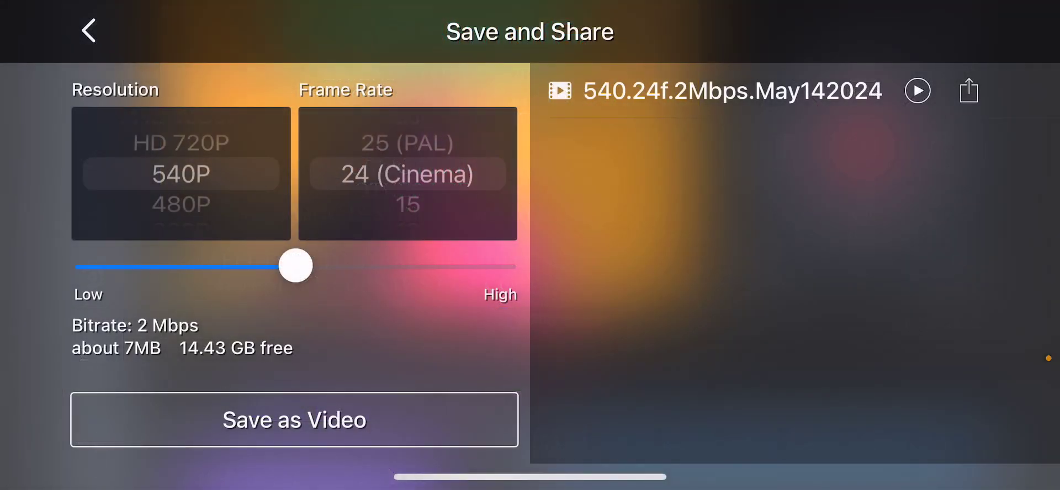
drag(408, 203, 408, 125)
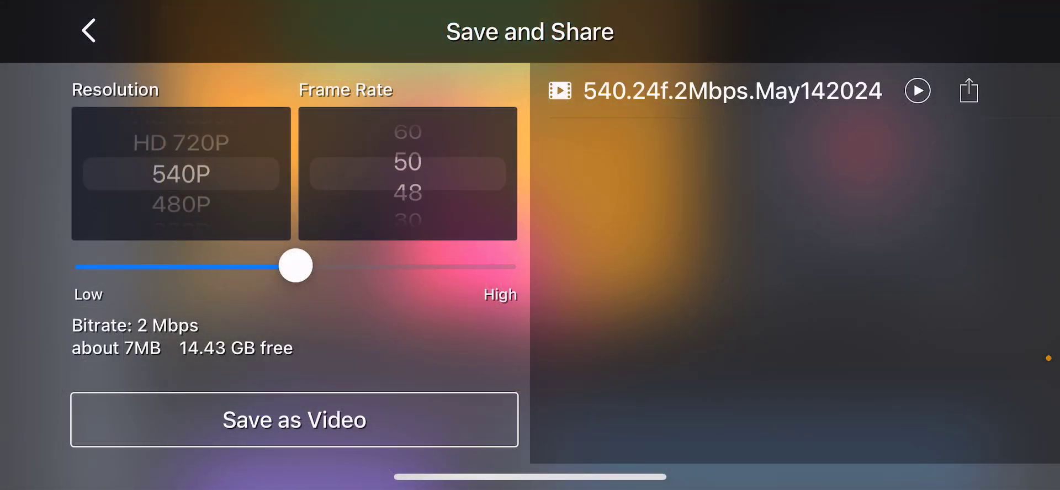
drag(181, 175, 181, 116)
drag(181, 150, 181, 232)
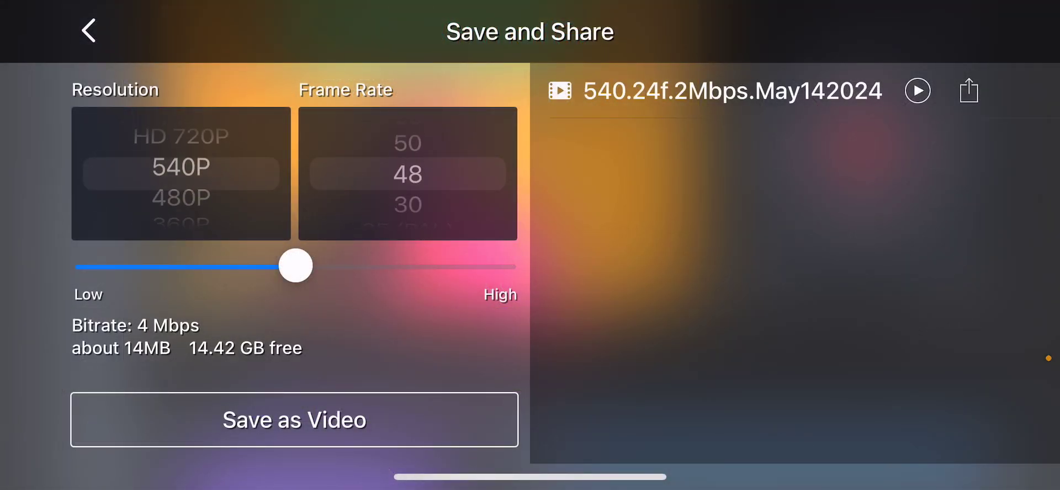
drag(181, 150, 181, 181)
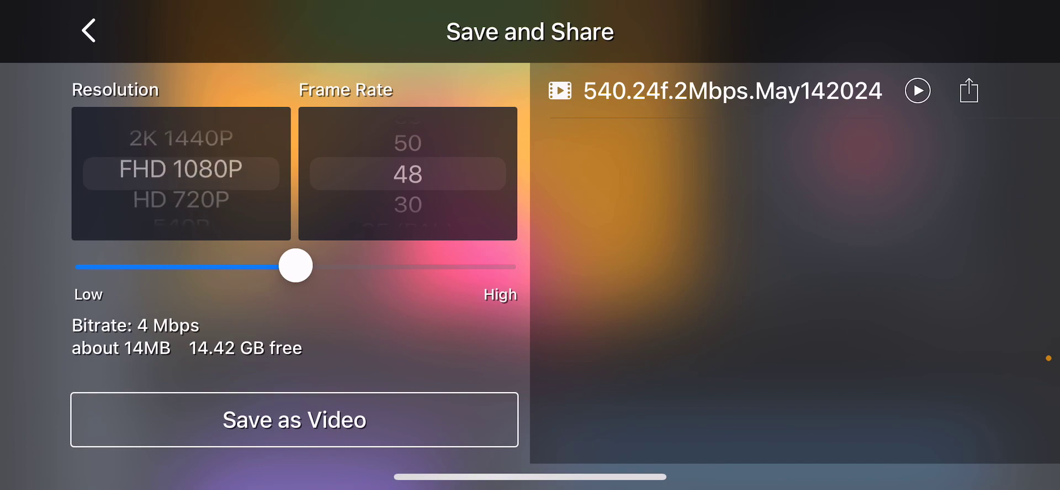
drag(296, 266, 260, 266)
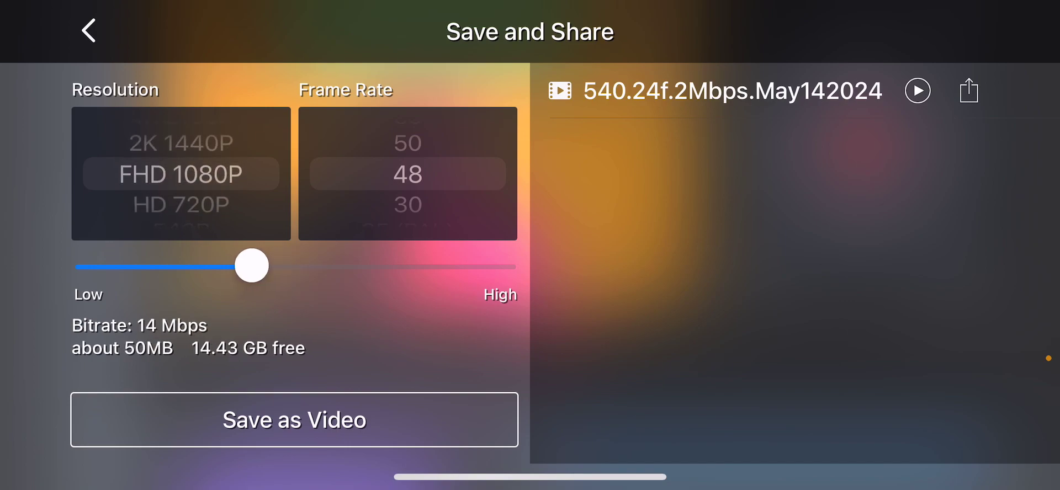
click(294, 421)
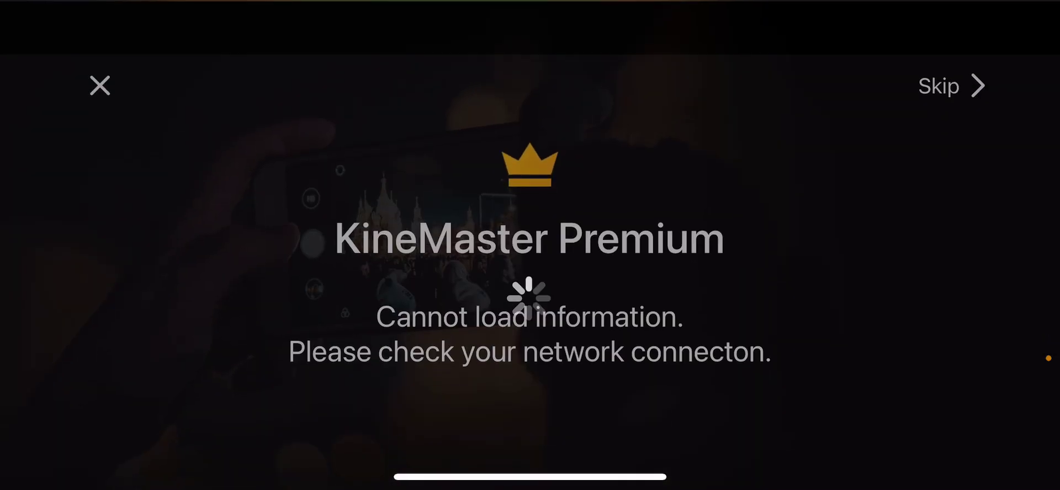
Step: Dismiss the Premium offer and let the 1080p export finish saving
click(948, 205)
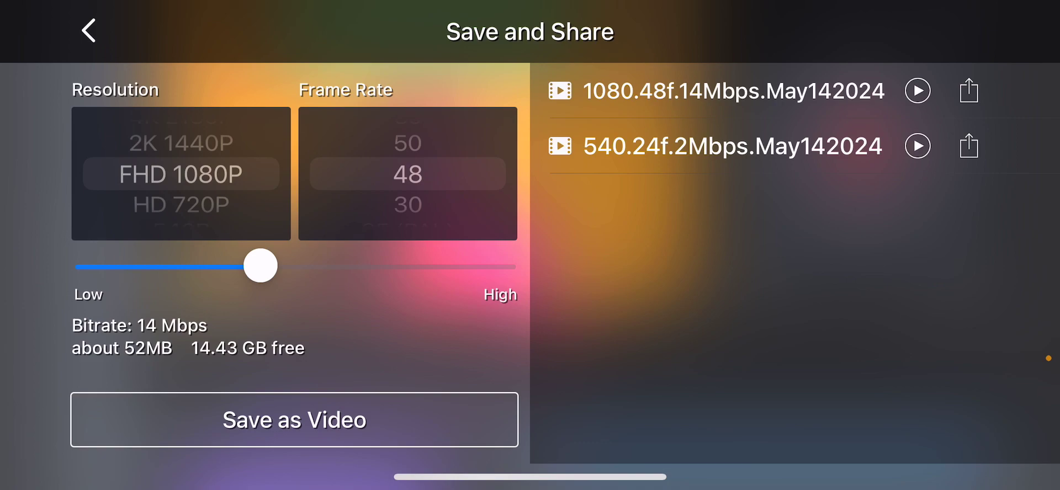
Step: Back out of the export screen to the project editor
click(89, 31)
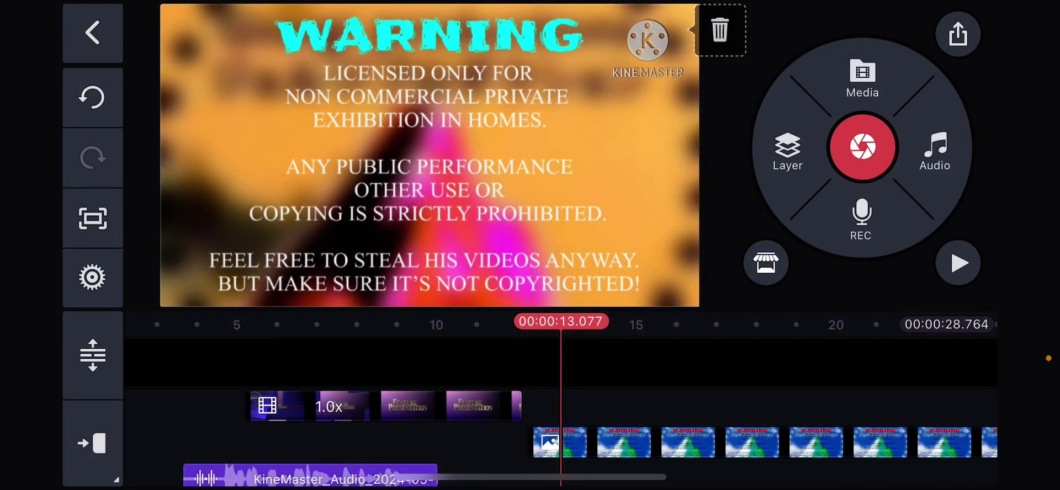